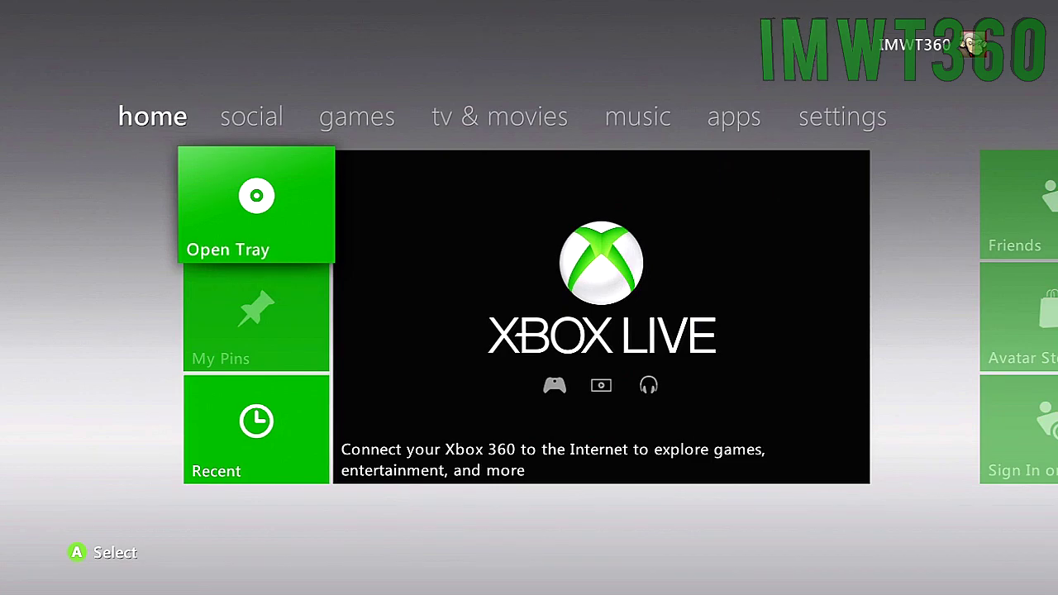
Open the Recent tile on the dashboard and launch XeXMenu 1.2
left_click(257, 430)
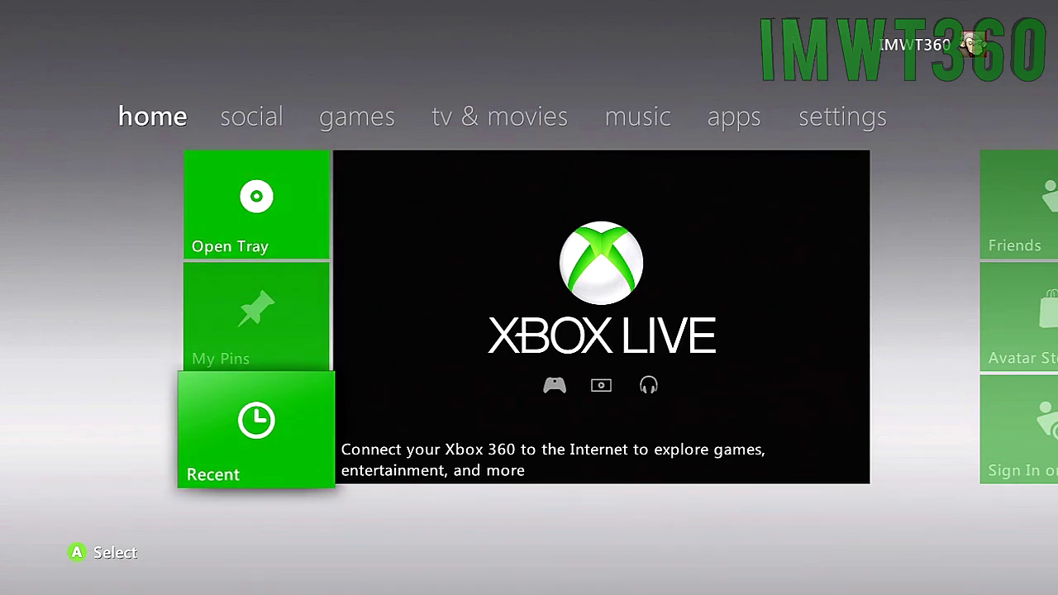
key("Return")
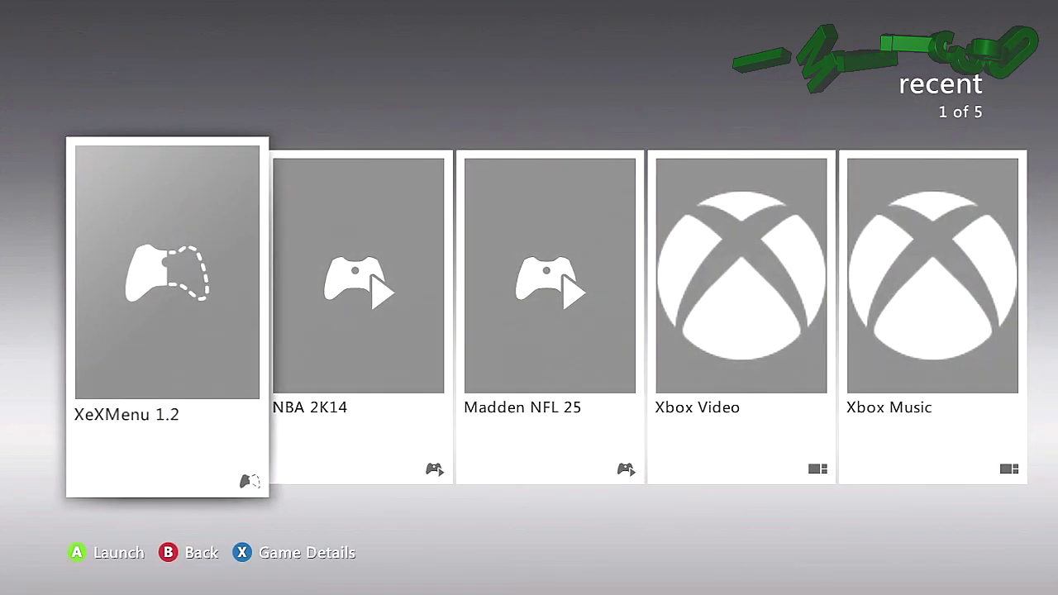
key("Return")
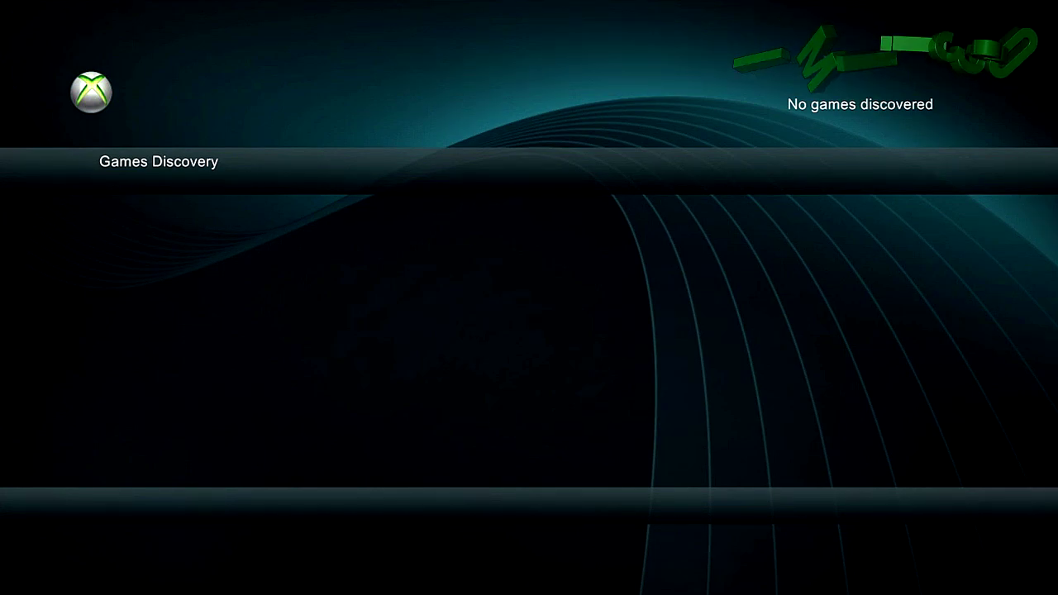
Browse to Hdd1:\RGH\Applications\Flash360v1.0 in XeXMenu
key("Right")
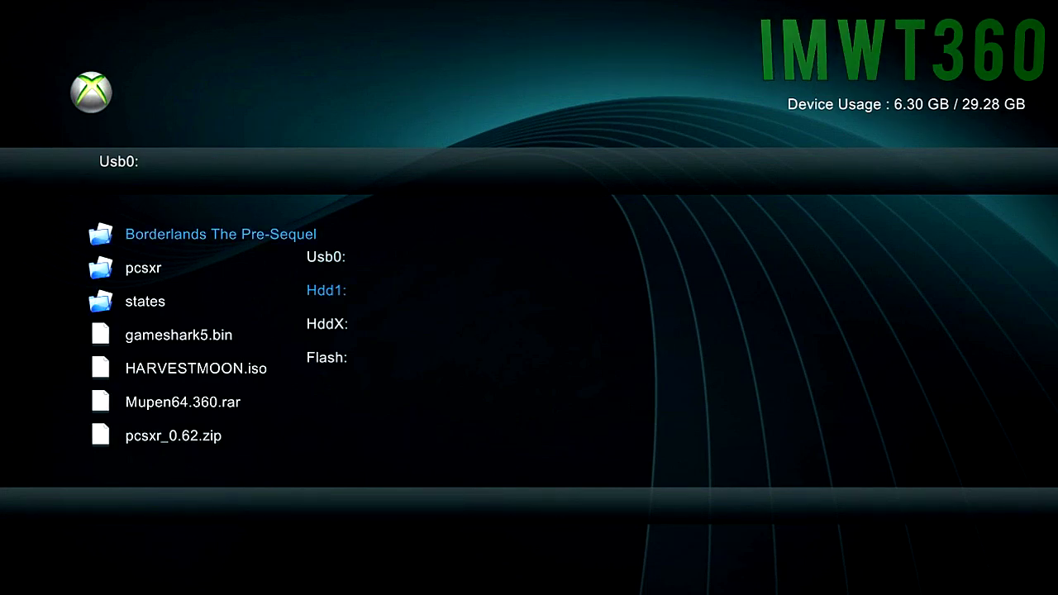
key("Return")
key("Down")
key("Down")
key("Down")
key("Down")
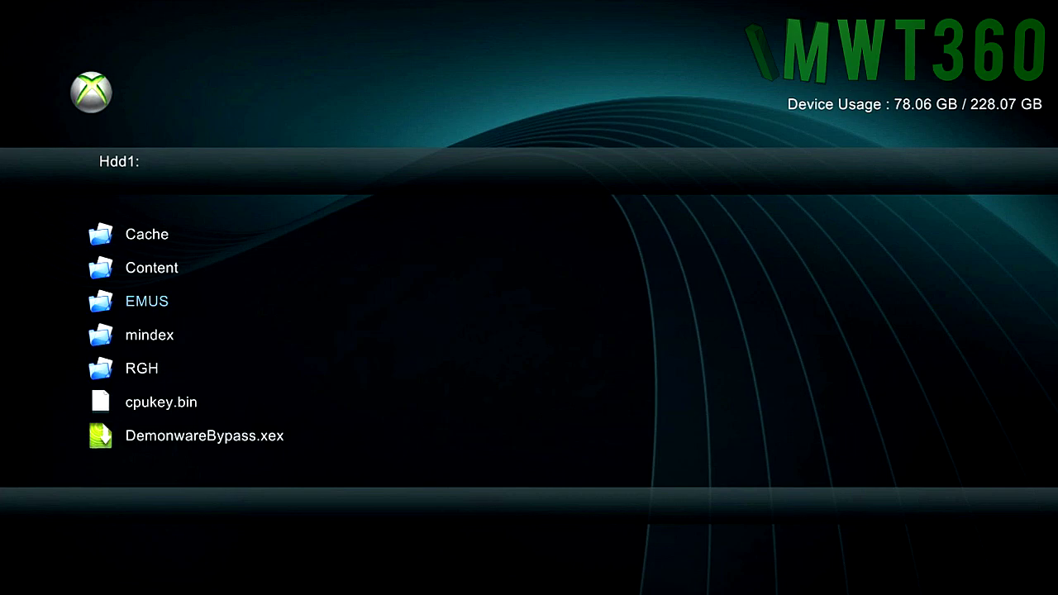
key("Return")
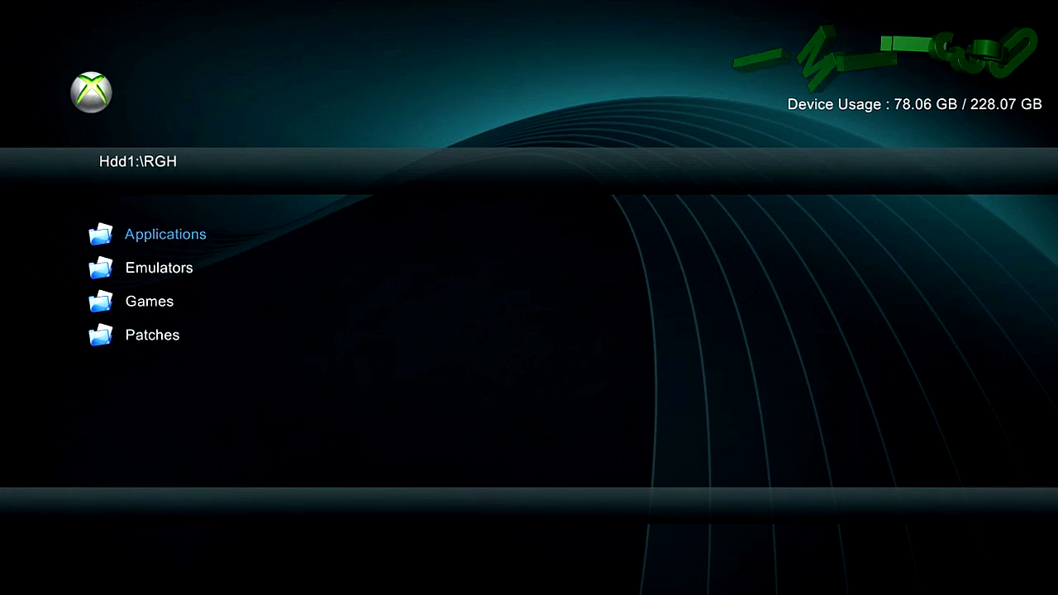
key("Return")
key("Down")
key("Down")
key("Down")
key("Down")
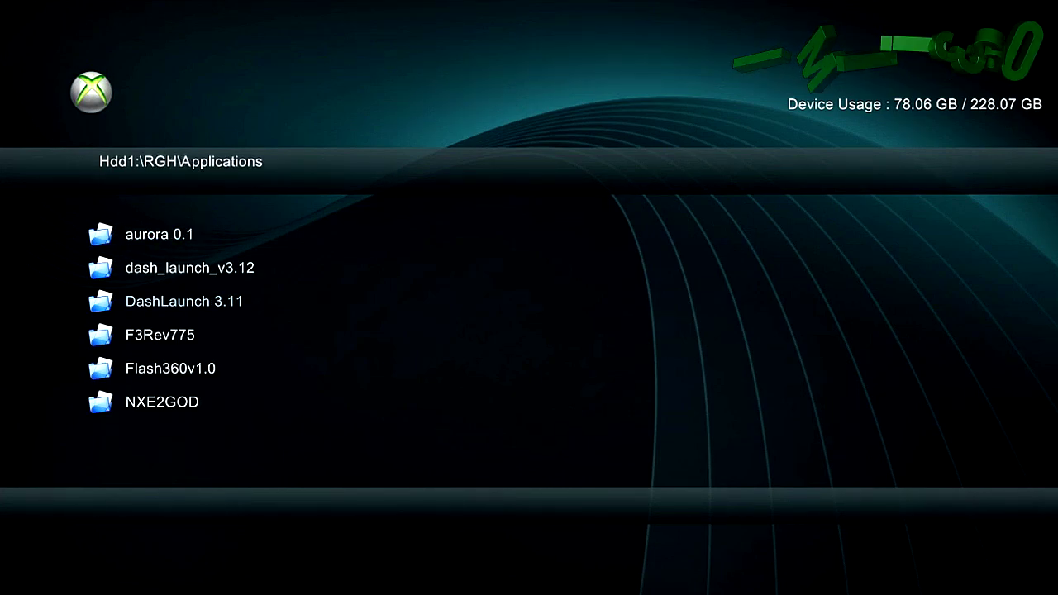
key("Return")
Delete updflash.bin from that folder and run Flash360.xex
key("Down")
key("Down")
key("Down")
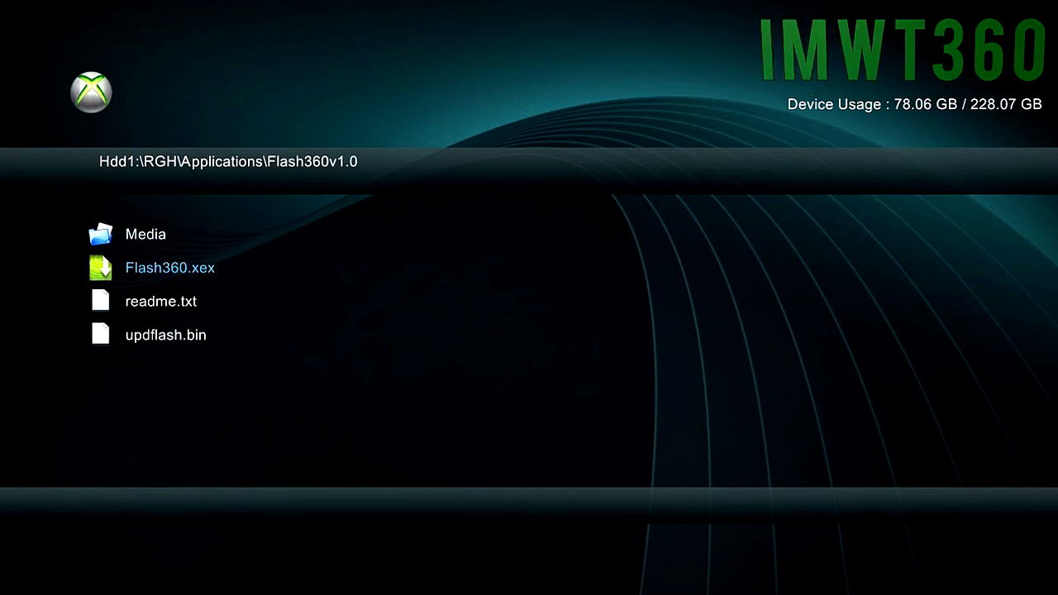
key("y")
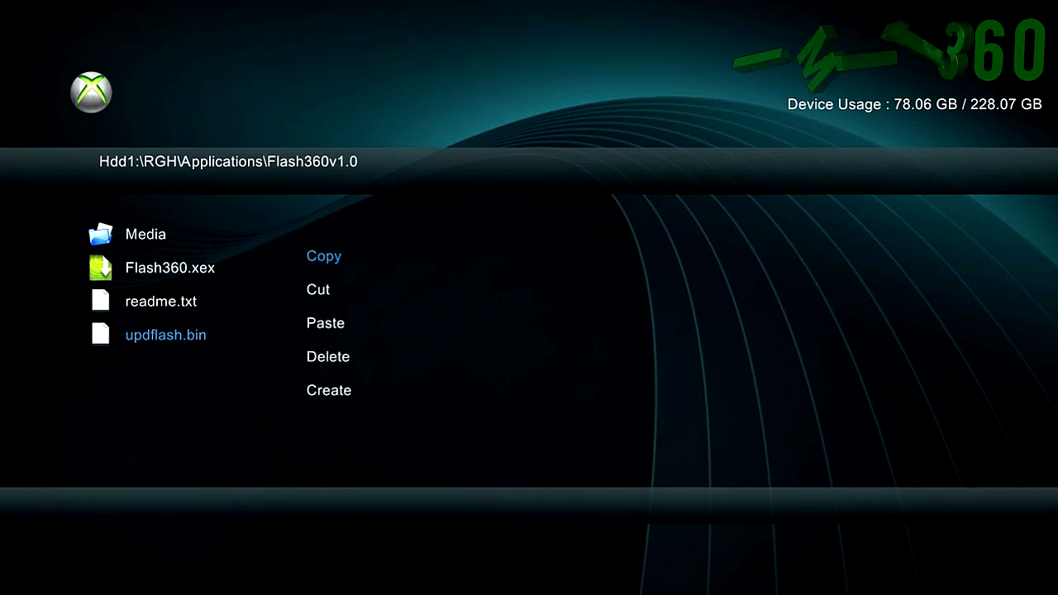
key("Return")
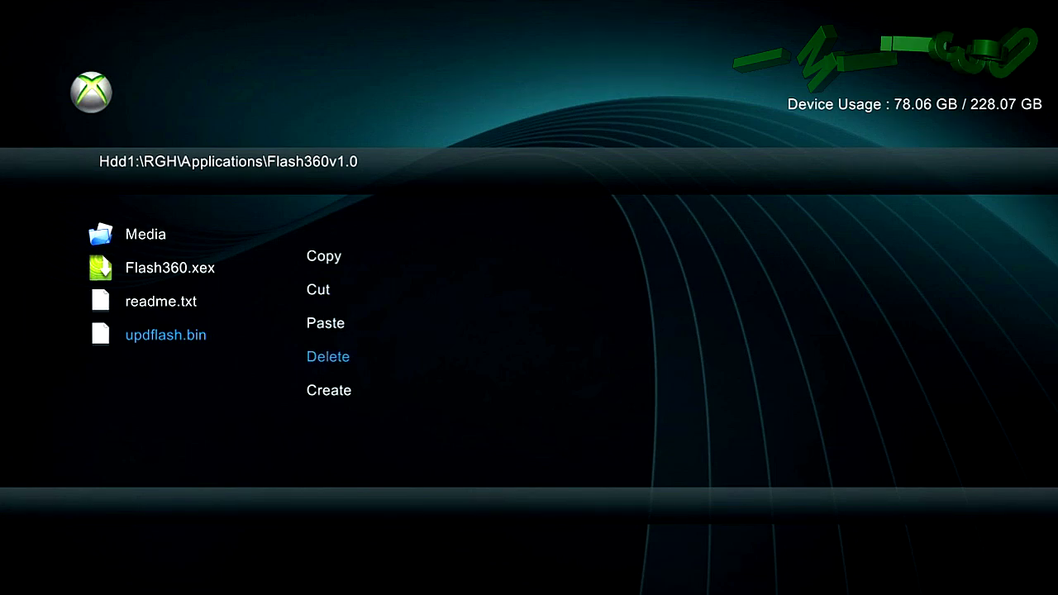
key("Return")
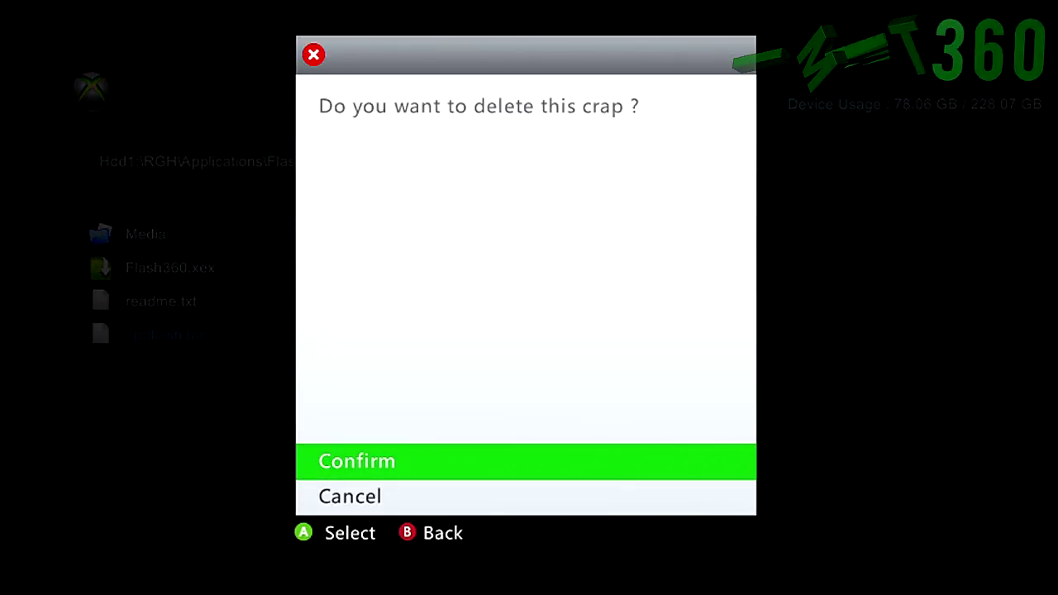
key("Return")
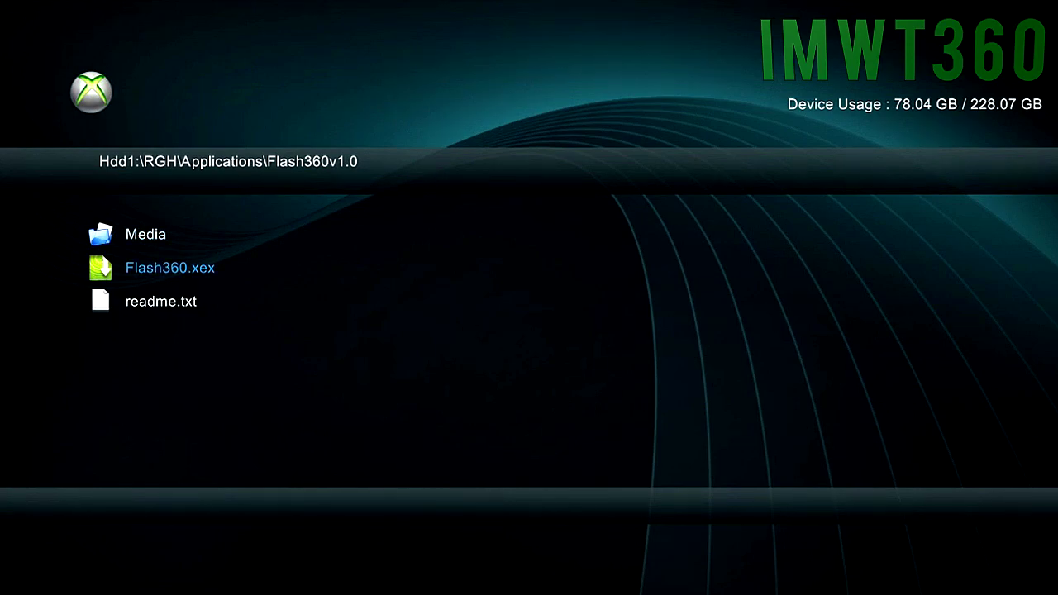
key("Return")
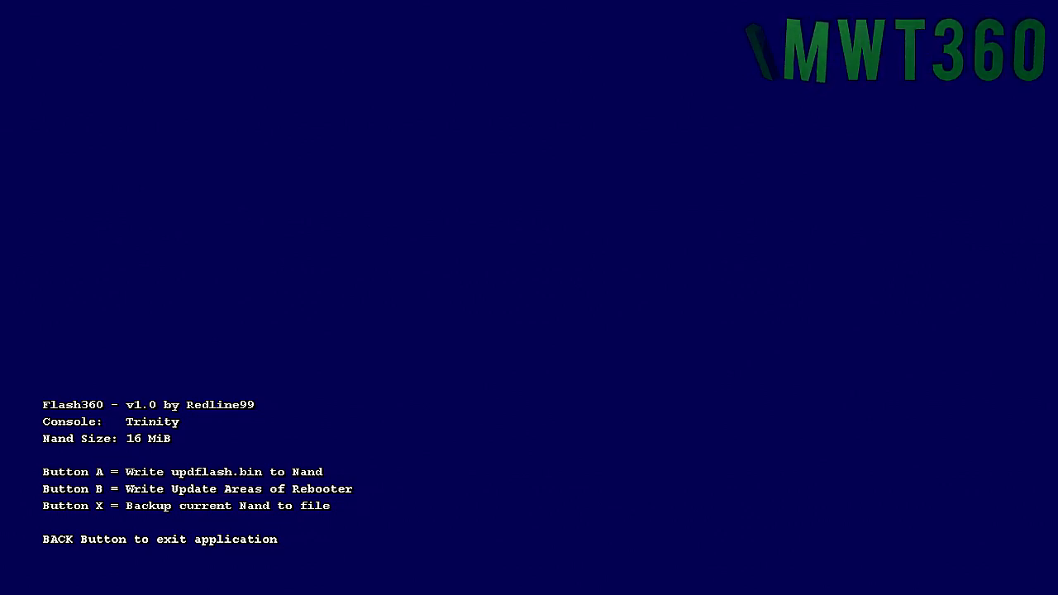
Dump the entire 16 MiB NAND to flashdmp.bin, then exit Flash360 with BACK
key("x")
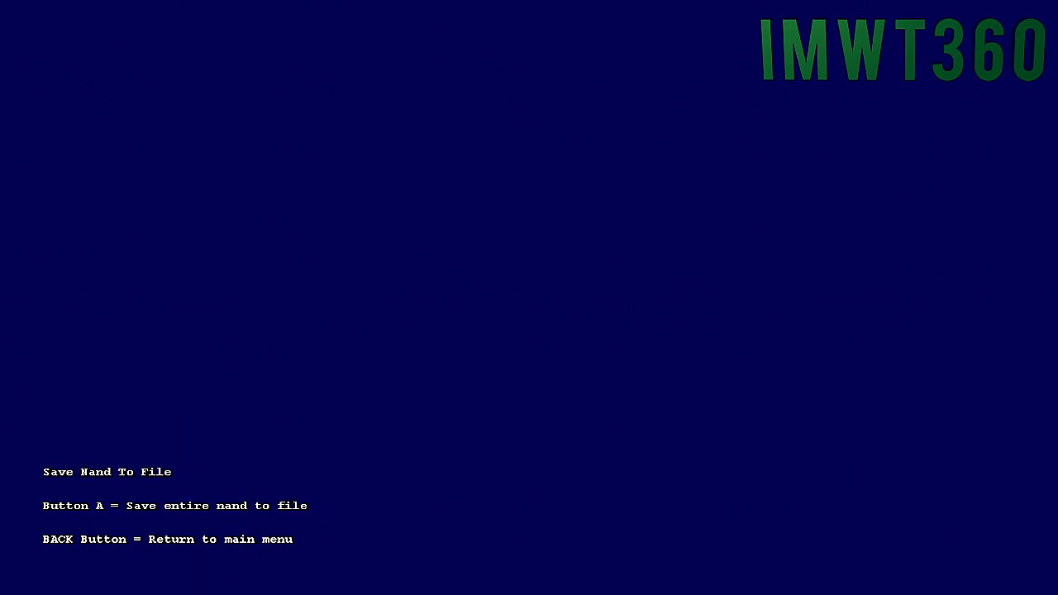
key("a")
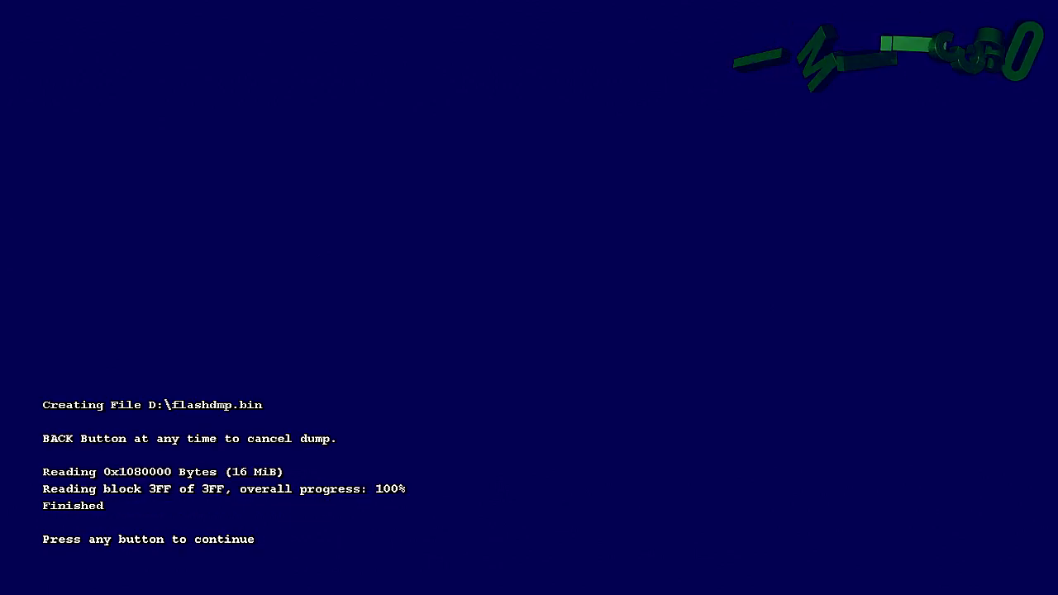
key("Return")
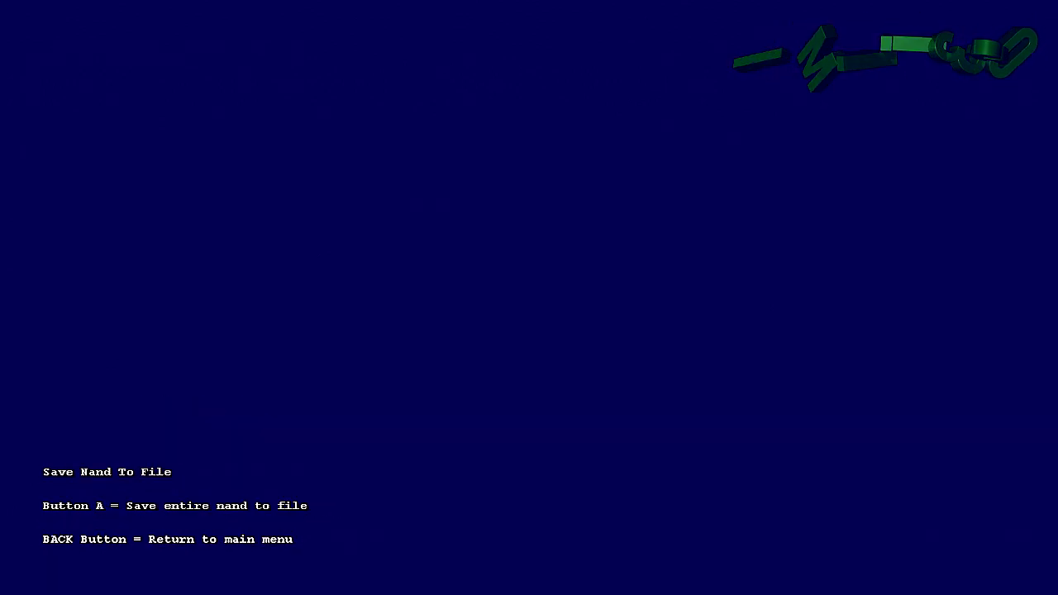
key("Escape")
key("Escape")
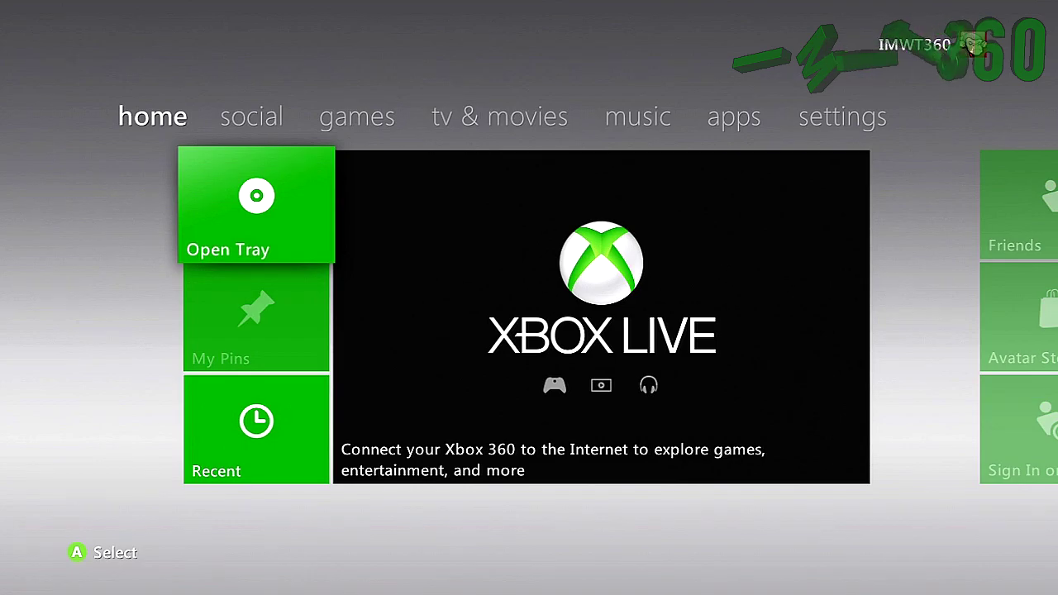
Relaunch XeXMenu from the dashboard's Recent list
key("Down")
key("Down")
key("Return")
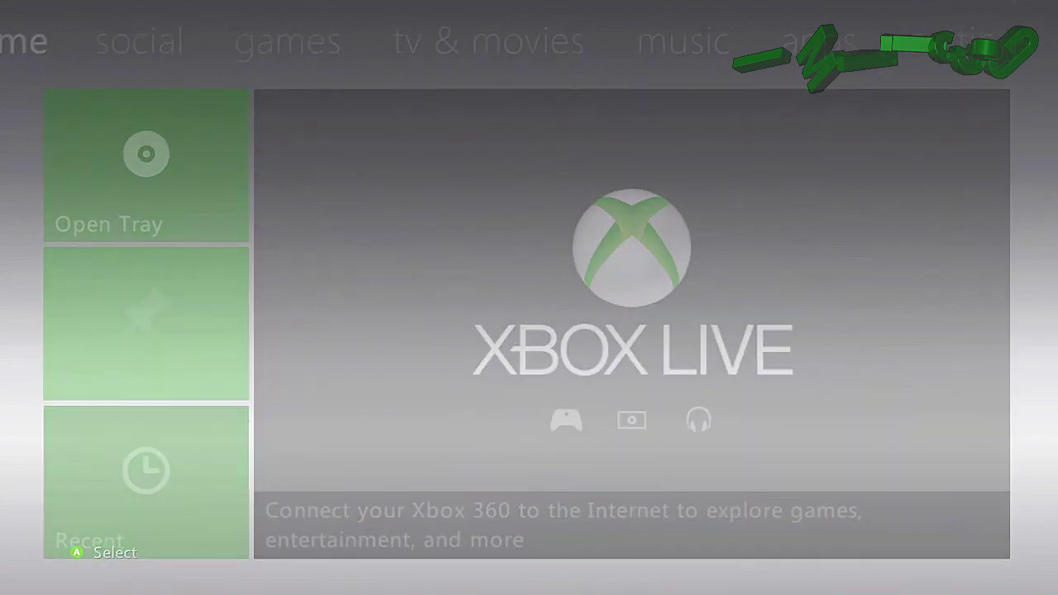
key("Return")
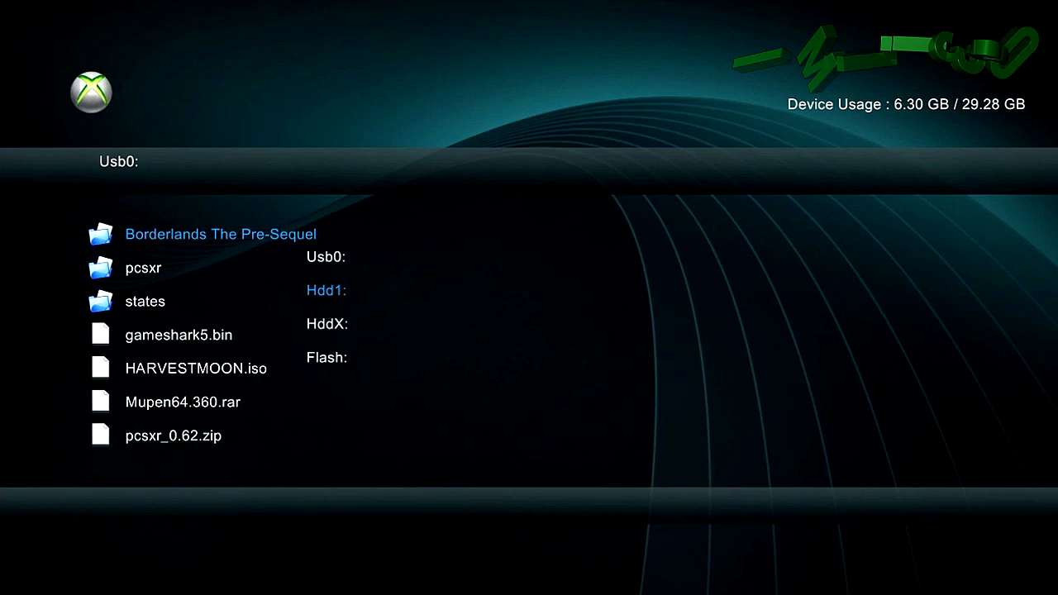
Browse to Hdd1:\RGH\Applications\Flash360v1.0 and highlight the new flashdmp.bin
key("Return")
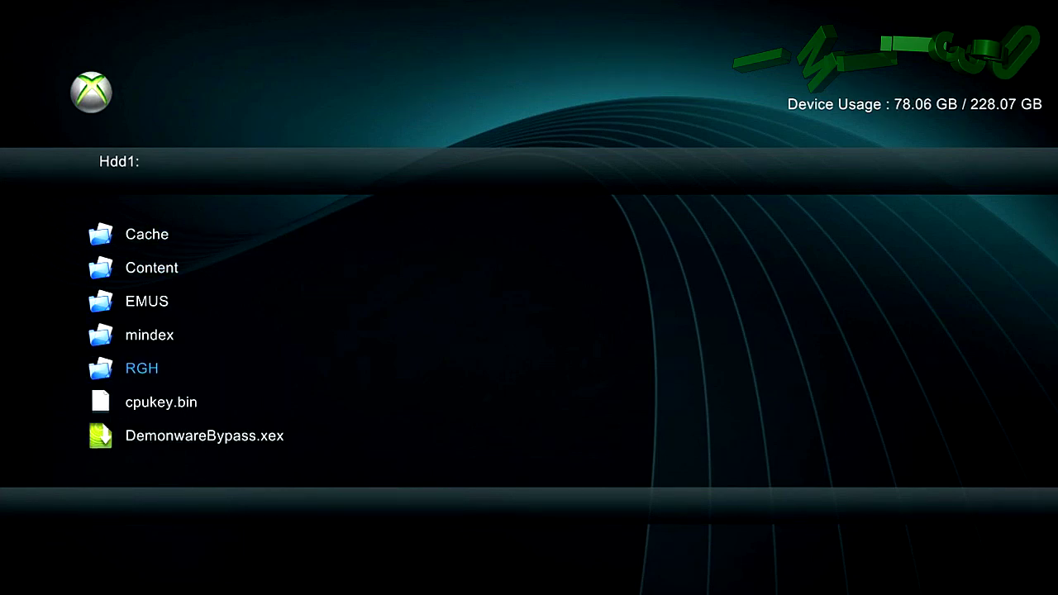
key("Return")
key("Down")
key("Up")
key("Return")
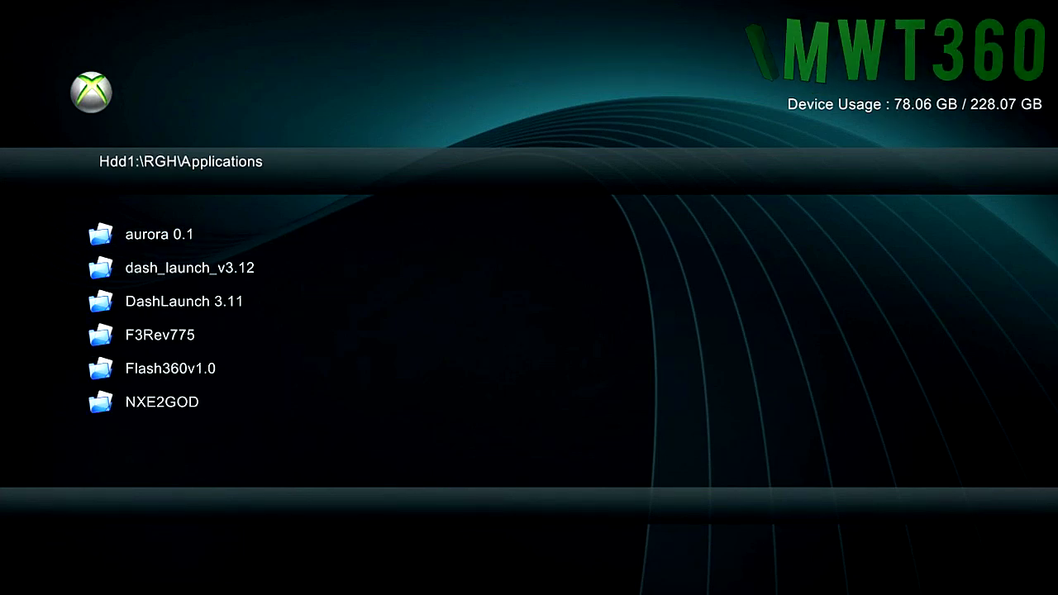
key("Return")
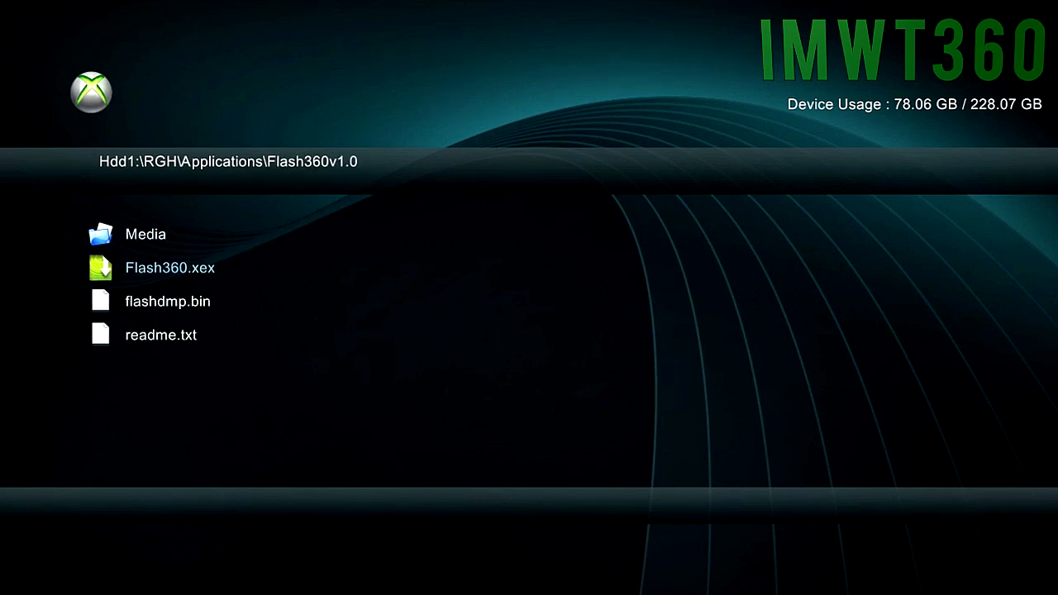
key("Down")
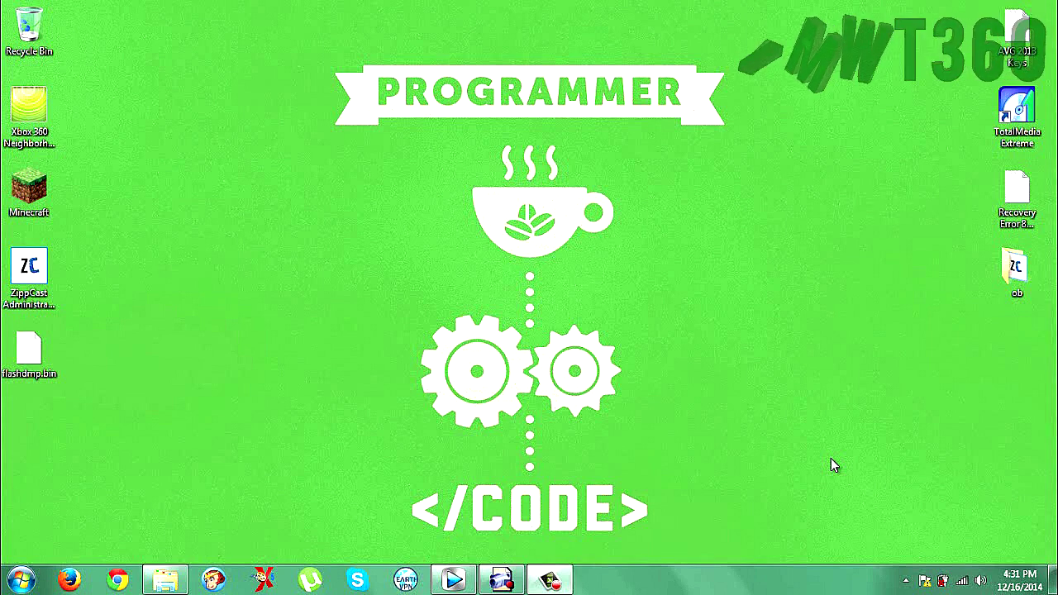
Run xeBuild GUI 2.0 from XeBuild\xeBuild_GUI_InModWeTrust360\xeBuild_GUI_2.094 (17150) in Explorer
left_click_drag(91, 401, 29, 350)
left_click(149, 422)
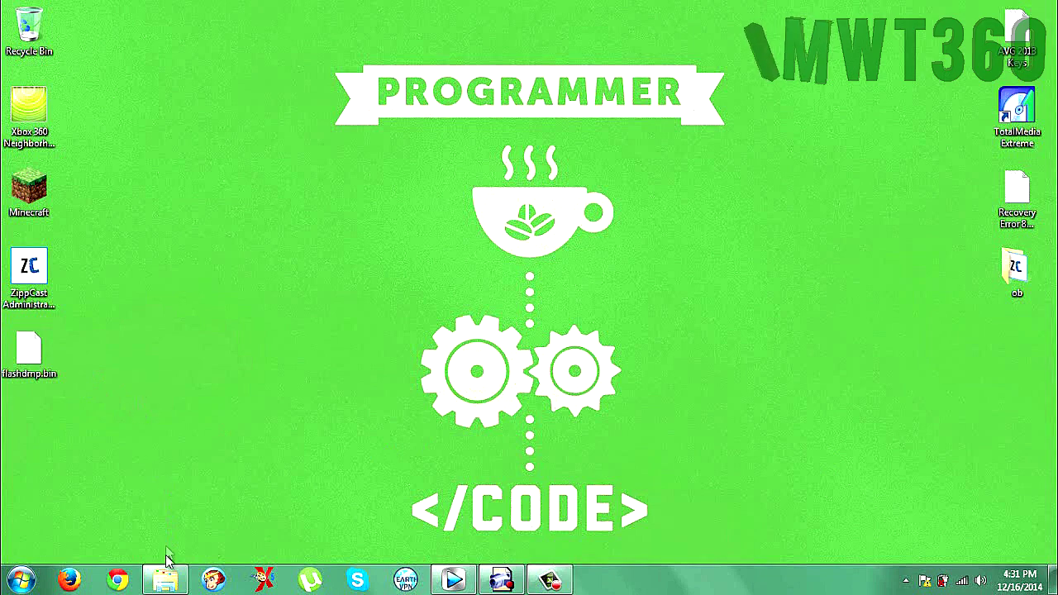
left_click(166, 580)
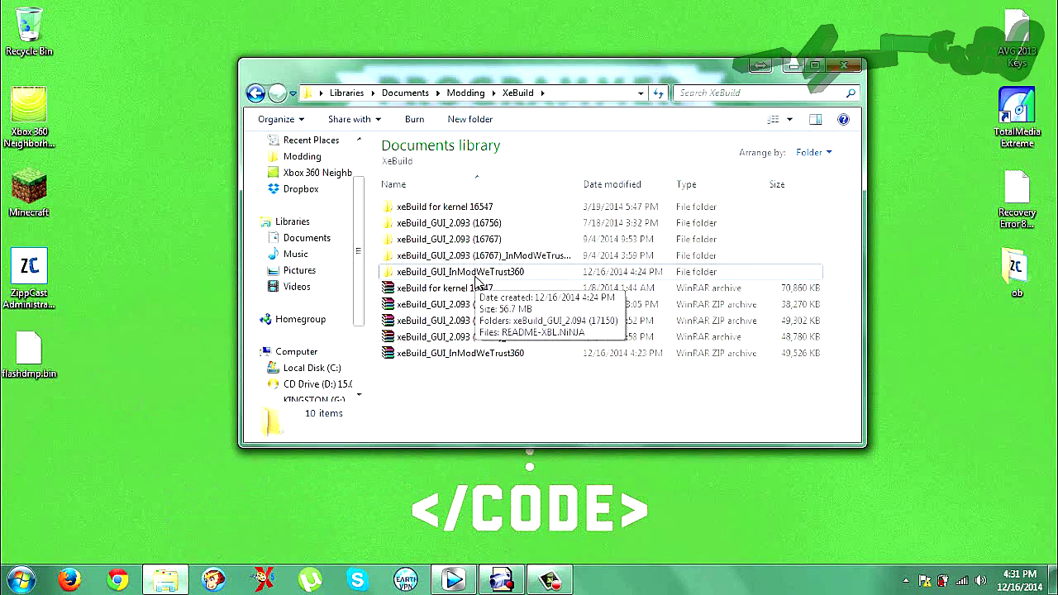
double_click(475, 275)
double_click(436, 207)
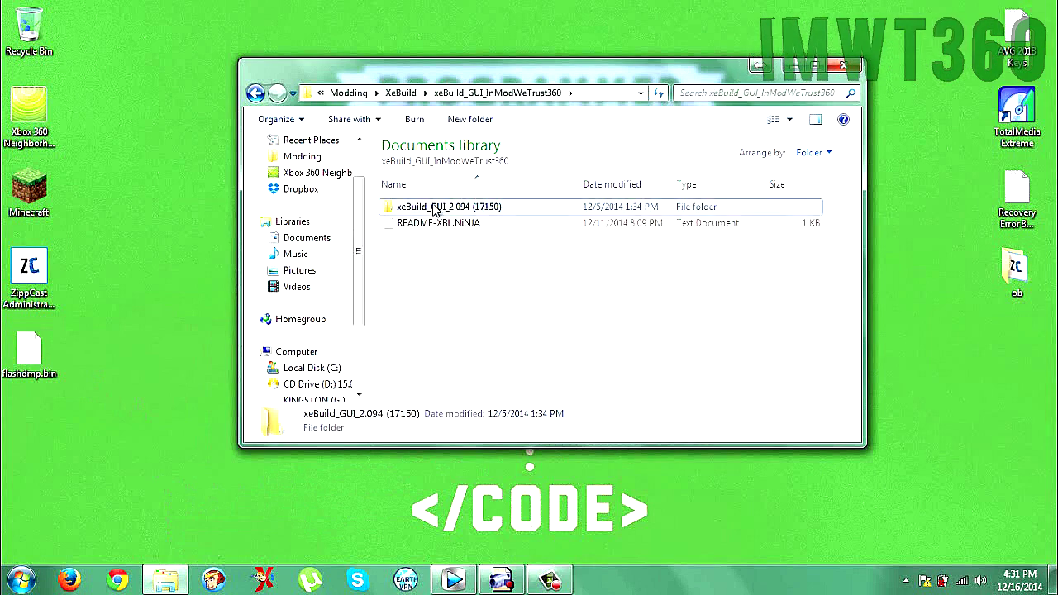
double_click(429, 322)
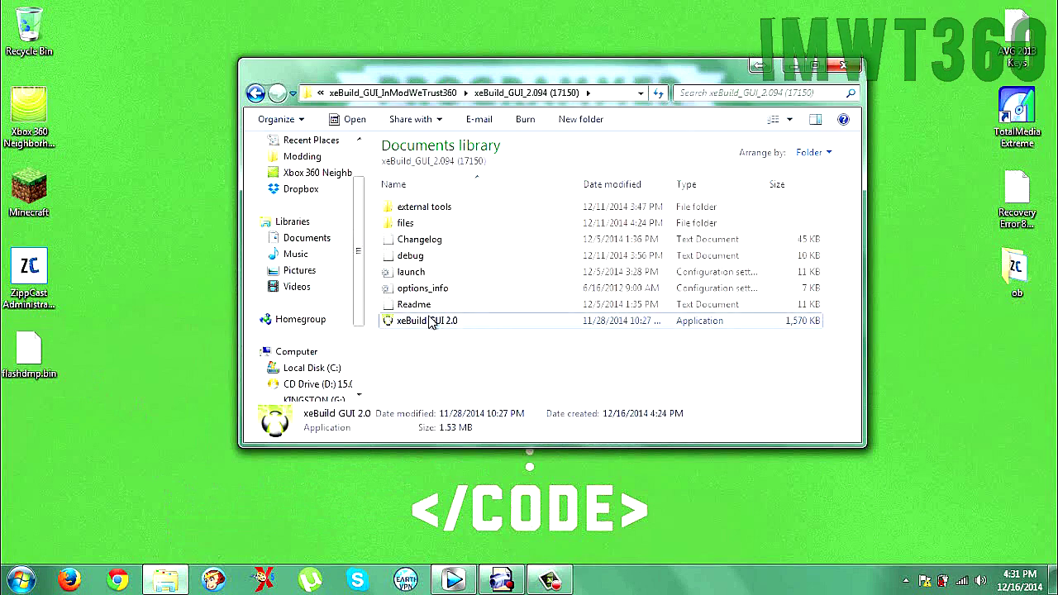
left_click(573, 303)
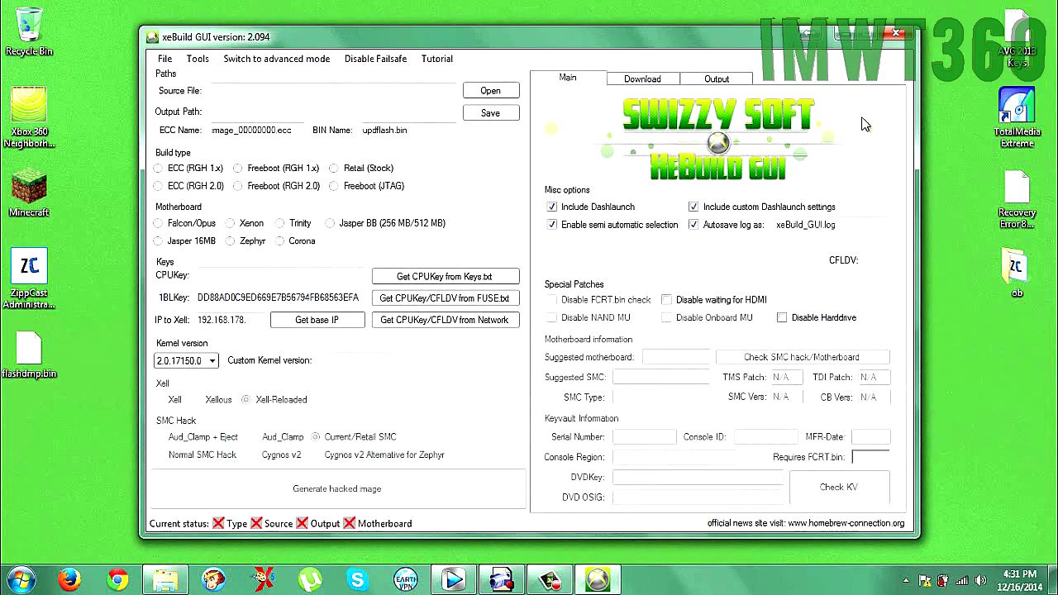
Load Desktop\flashdmp.bin as the source dump and select kernel version 2.0.17150.0
left_click(491, 91)
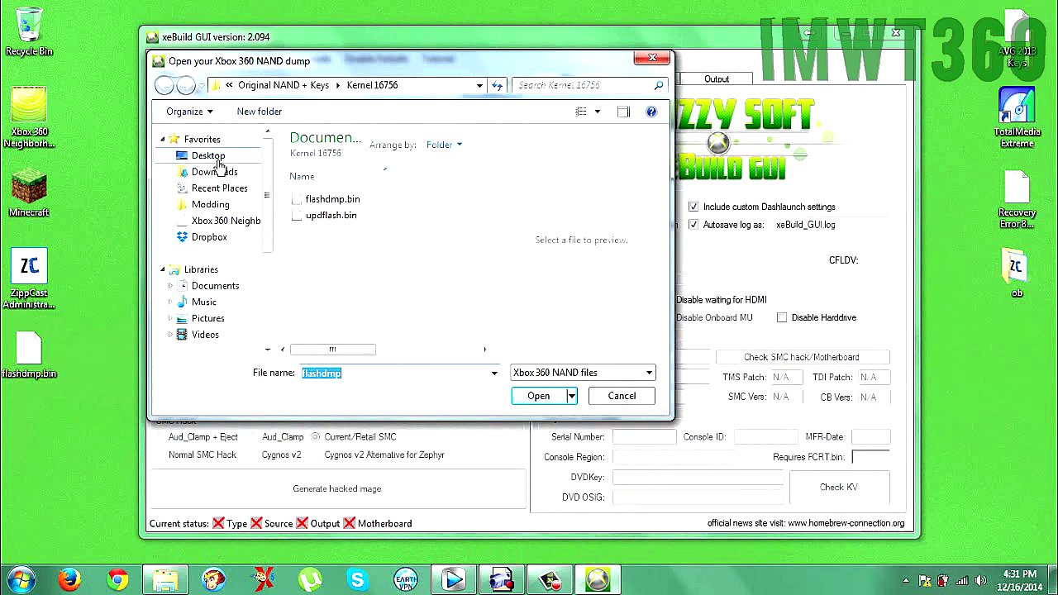
left_click(217, 157)
scroll(477, 237, "down", 2)
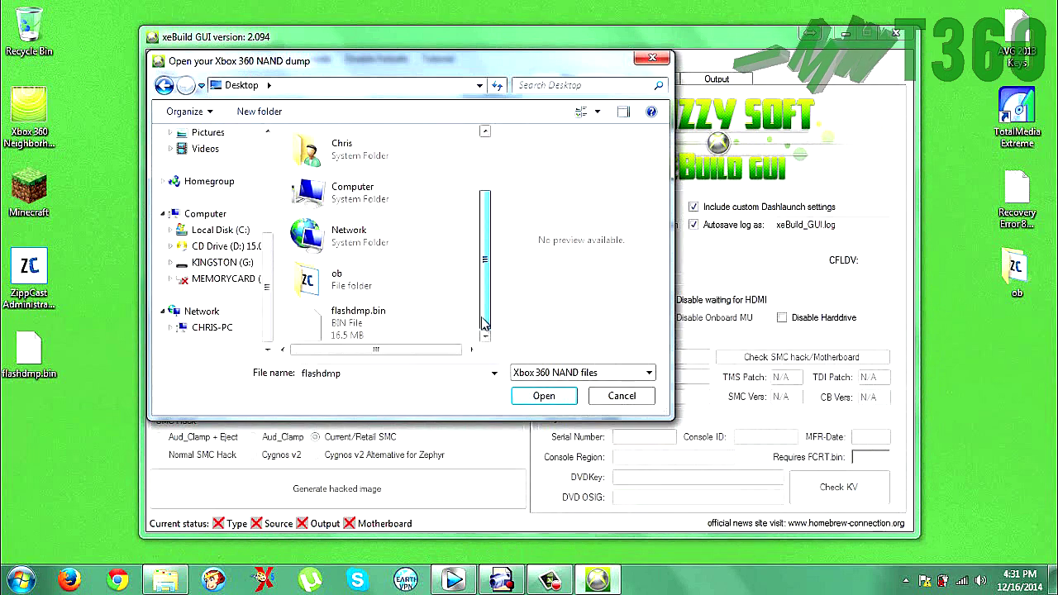
left_click(391, 327)
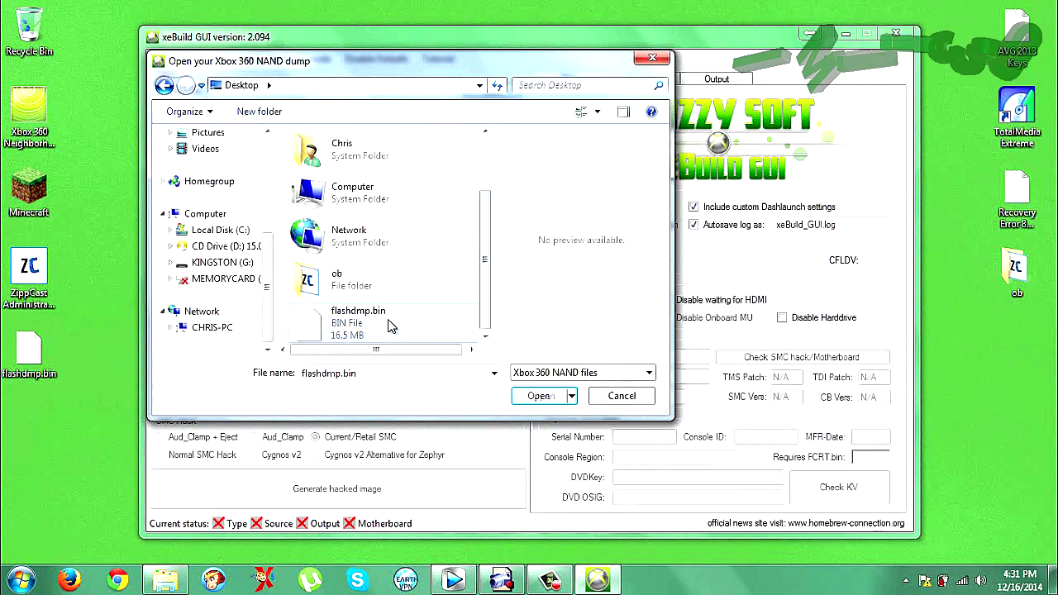
left_click(535, 397)
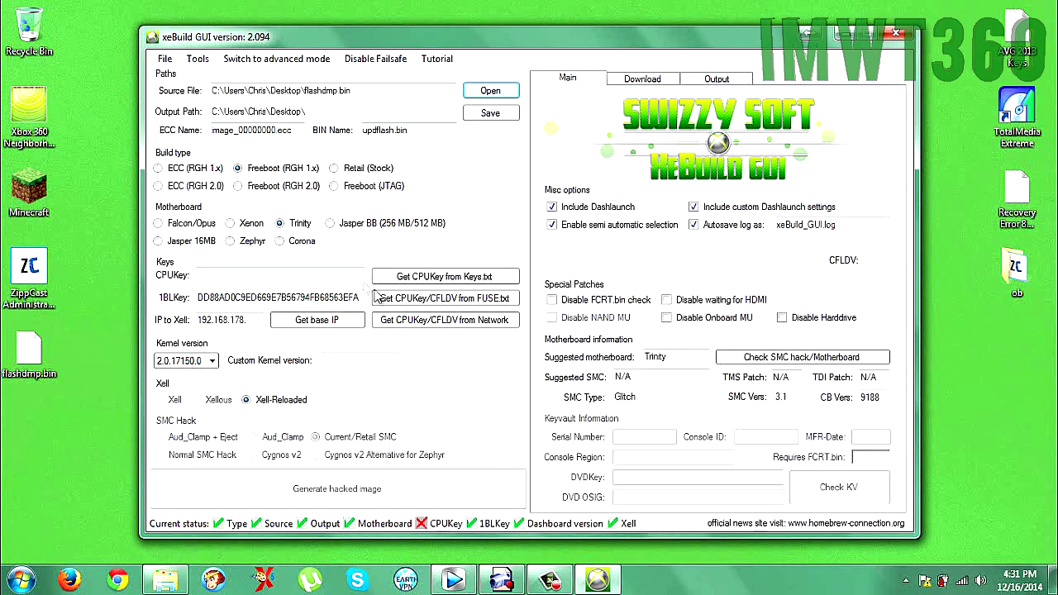
left_click(213, 365)
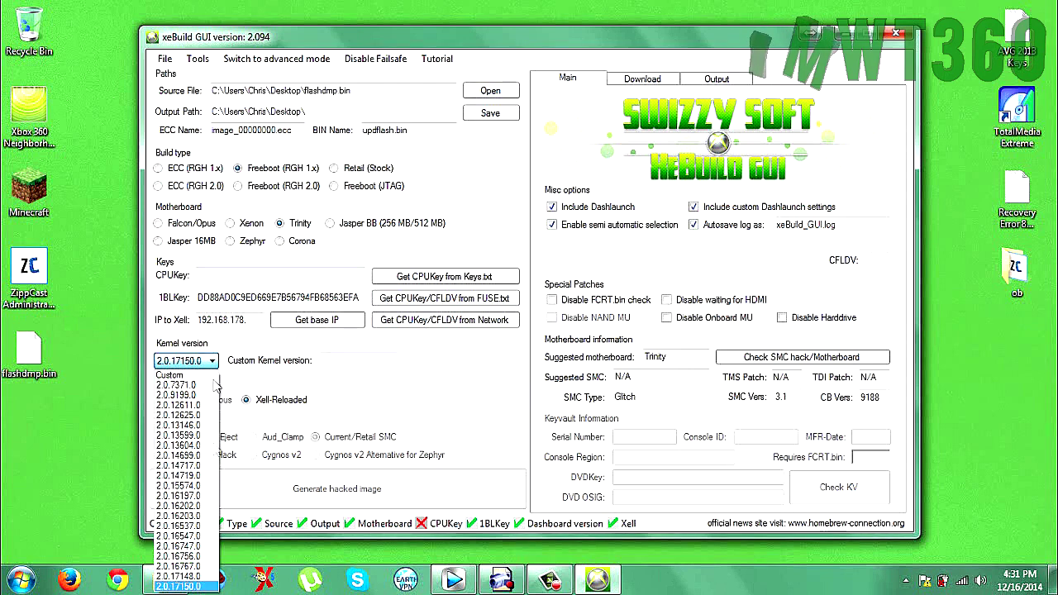
left_click(183, 587)
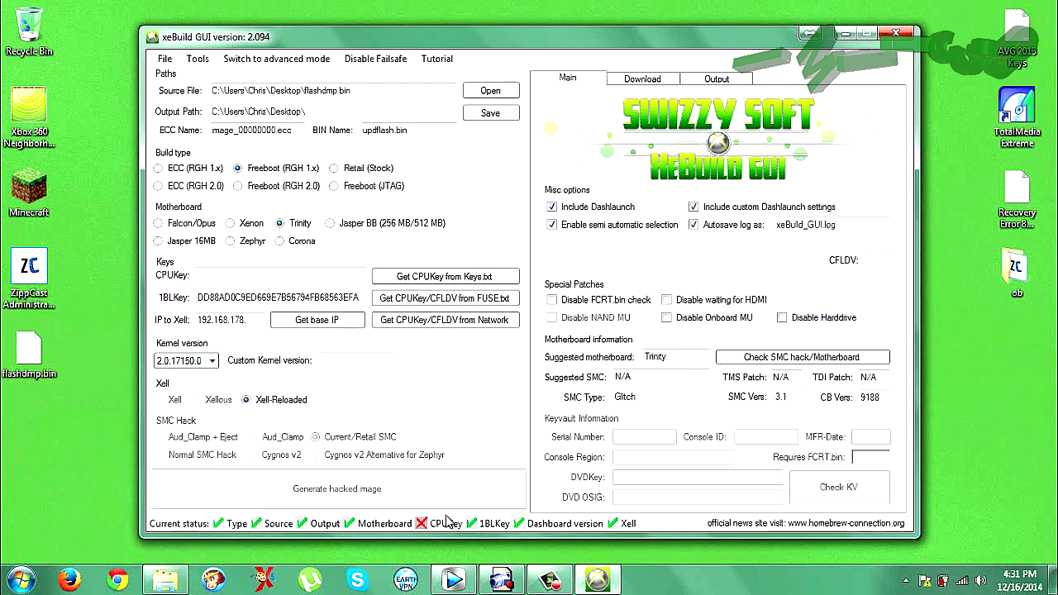
Open the RGH Keys note in Original NAND + Keys and copy the CPU key value
left_click(170, 586)
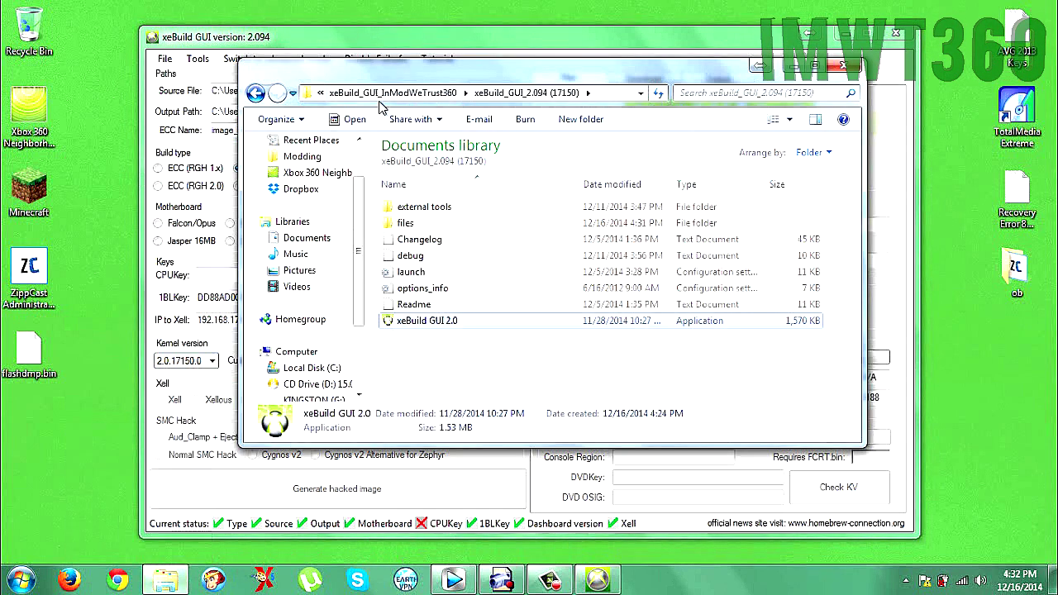
scroll(357, 214, "up", 2)
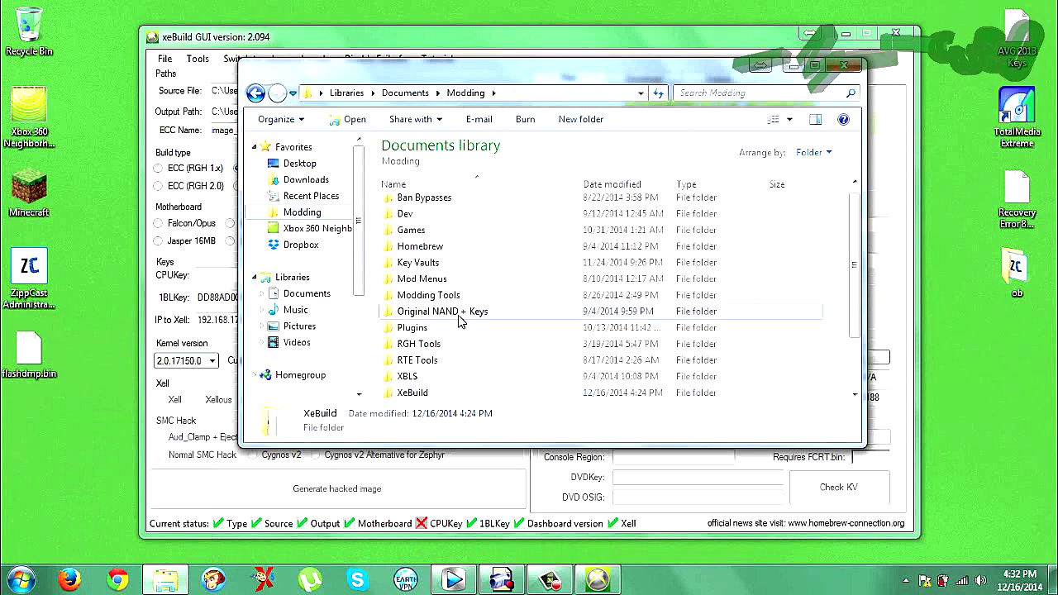
double_click(454, 312)
double_click(435, 259)
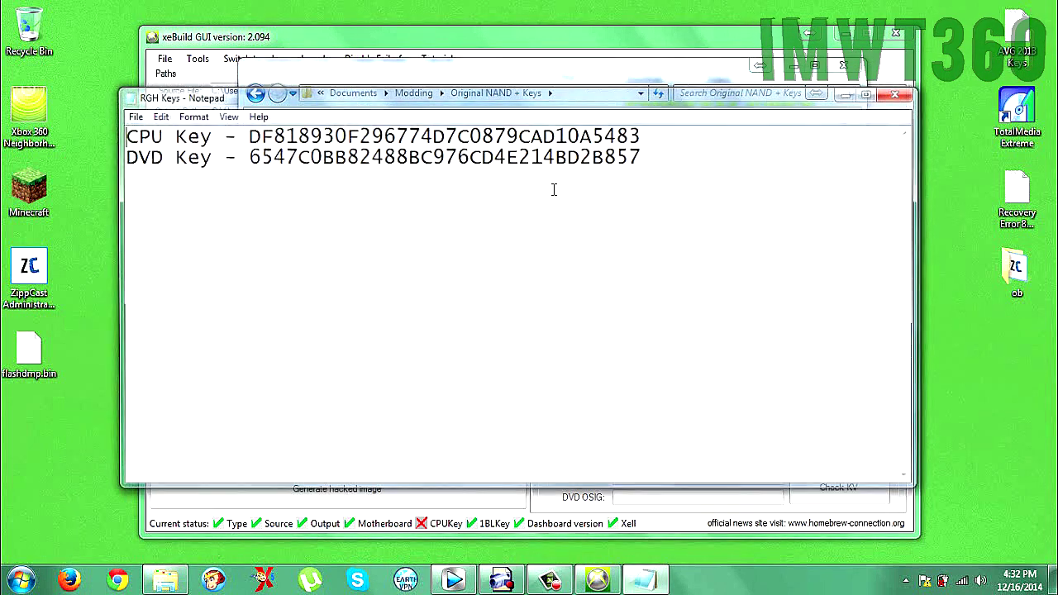
left_click_drag(670, 134, 246, 134)
key("ctrl+c")
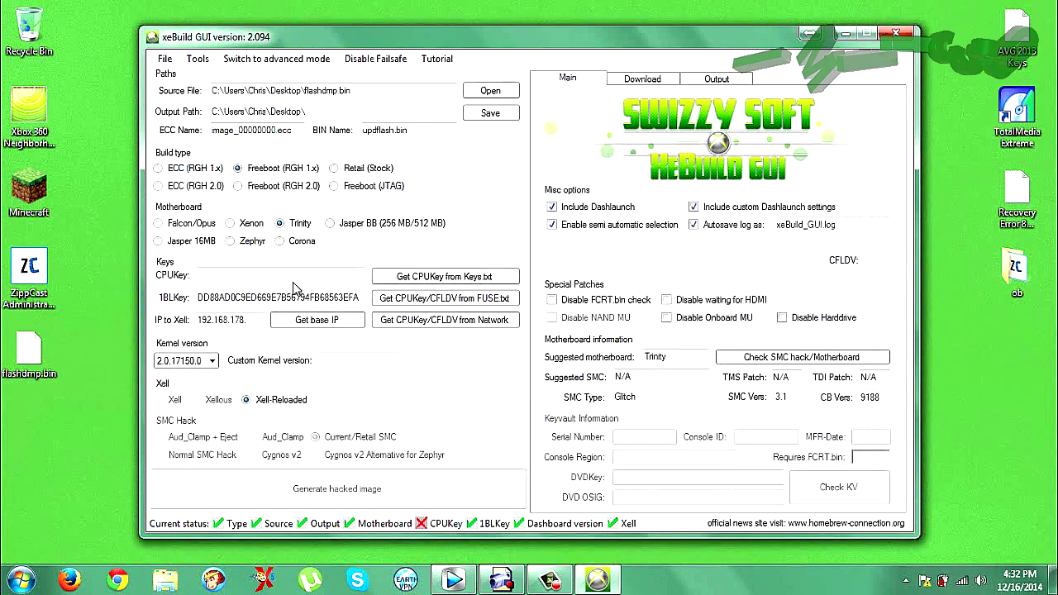
Paste the CPU key, generate the hacked updflash.bin image, then close xeBuild GUI
left_click(283, 279)
key("ctrl+v")
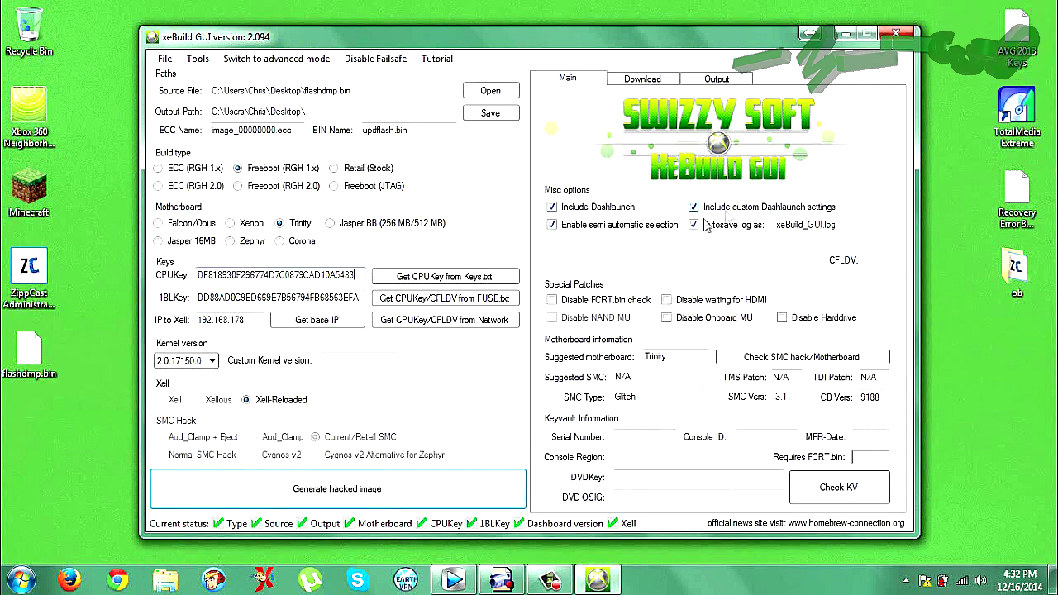
left_click(337, 490)
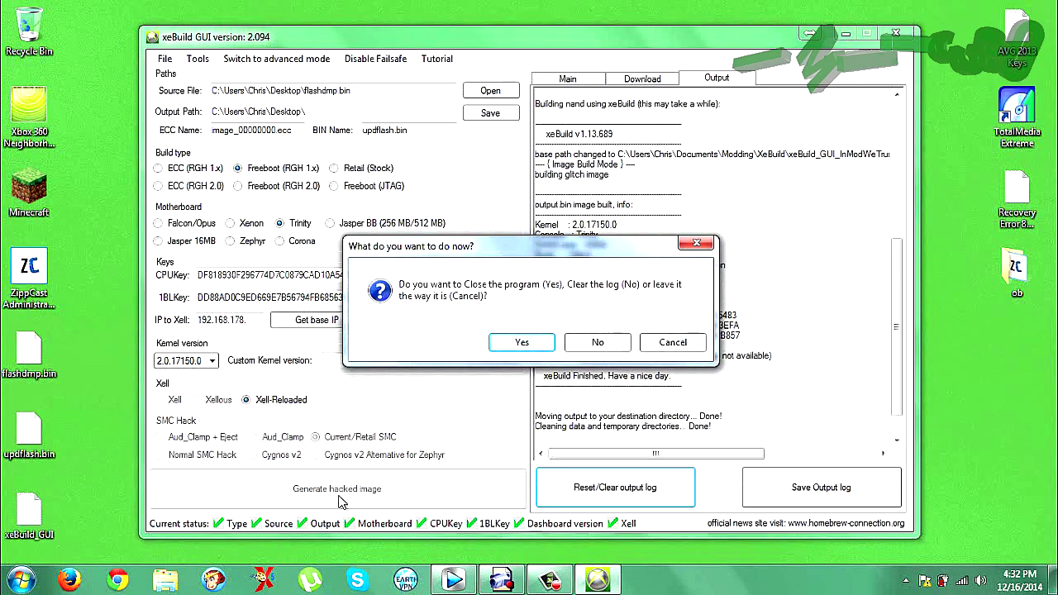
left_click(523, 342)
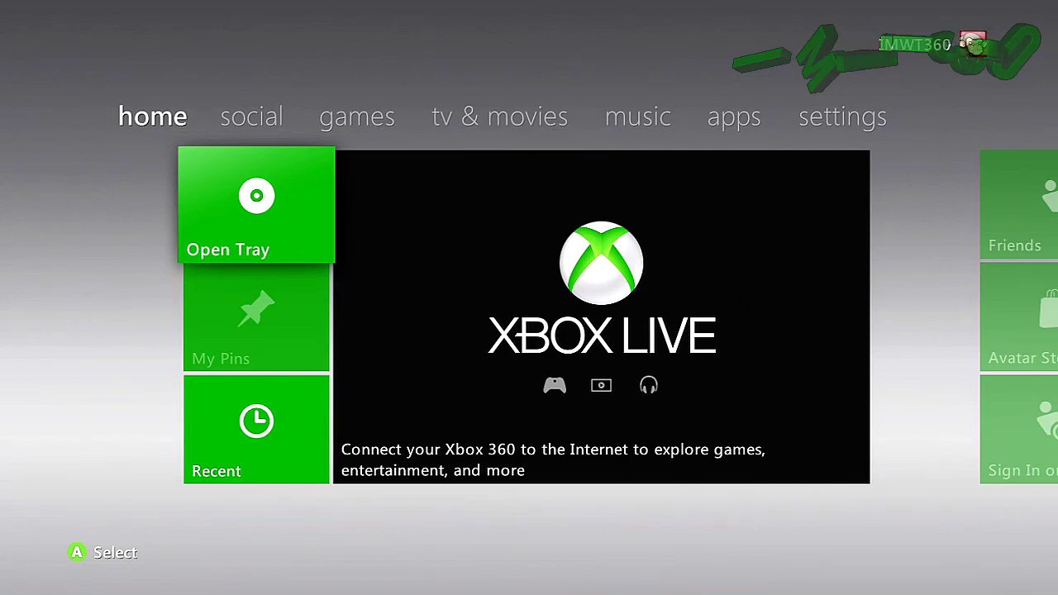
Open the Recent list on the home tab and launch XeXMenu 1.2
key("Down")
key("Down")
key("Return")
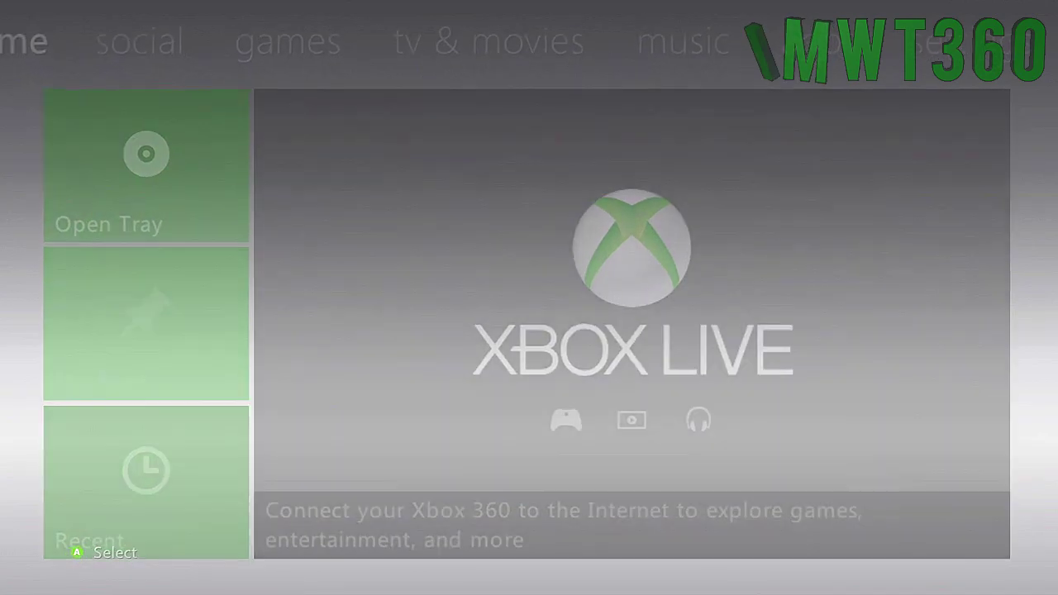
key("Return")
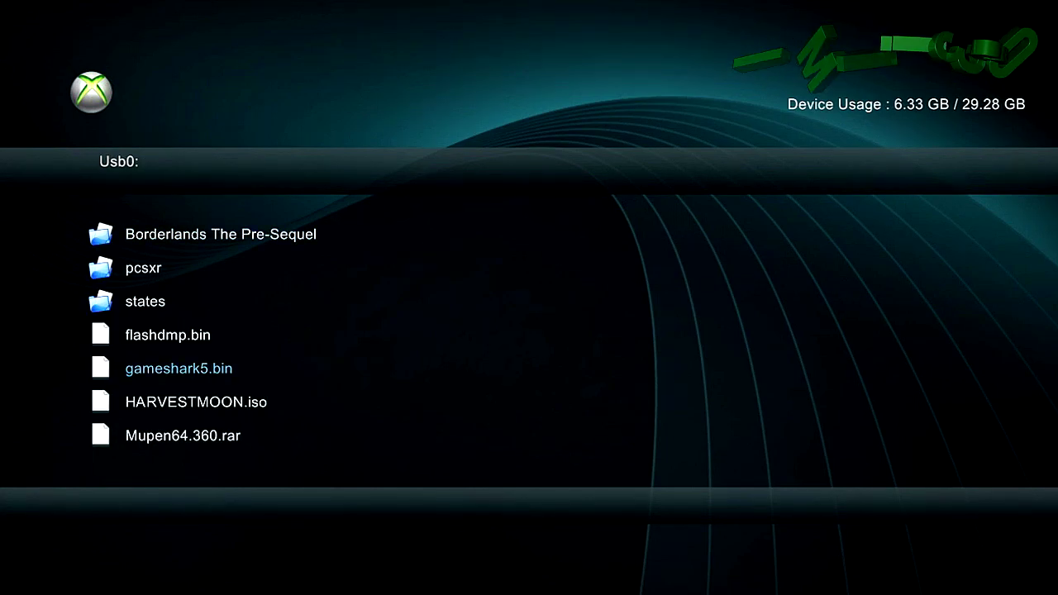
Copy updflash.bin from Usb0 and switch to the Hdd1 drive
key("Down")
key("Down")
key("Down")
key("Down")
key("Down")
key("Menu")
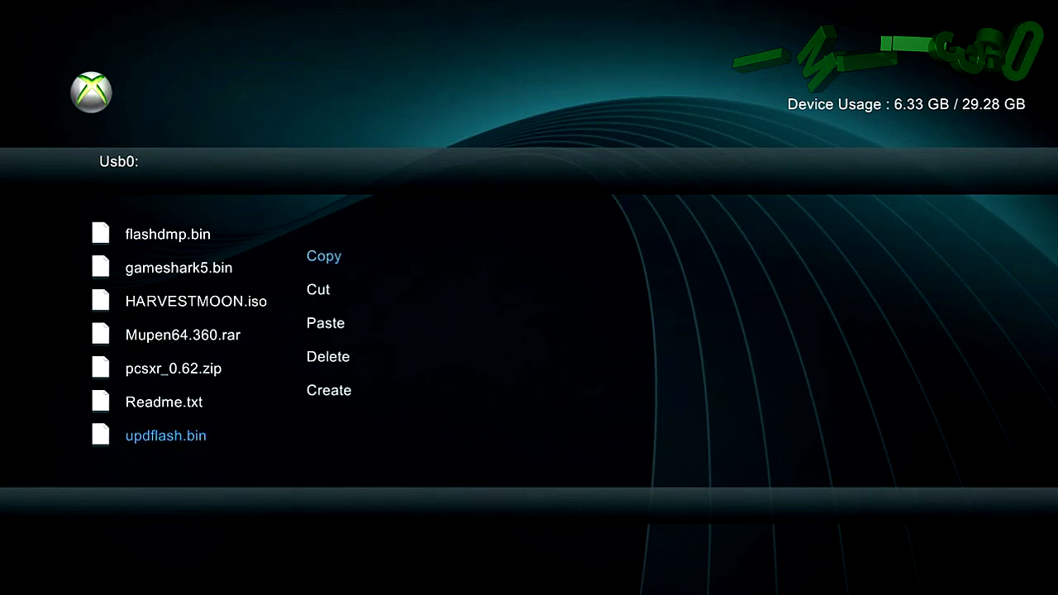
key("Return")
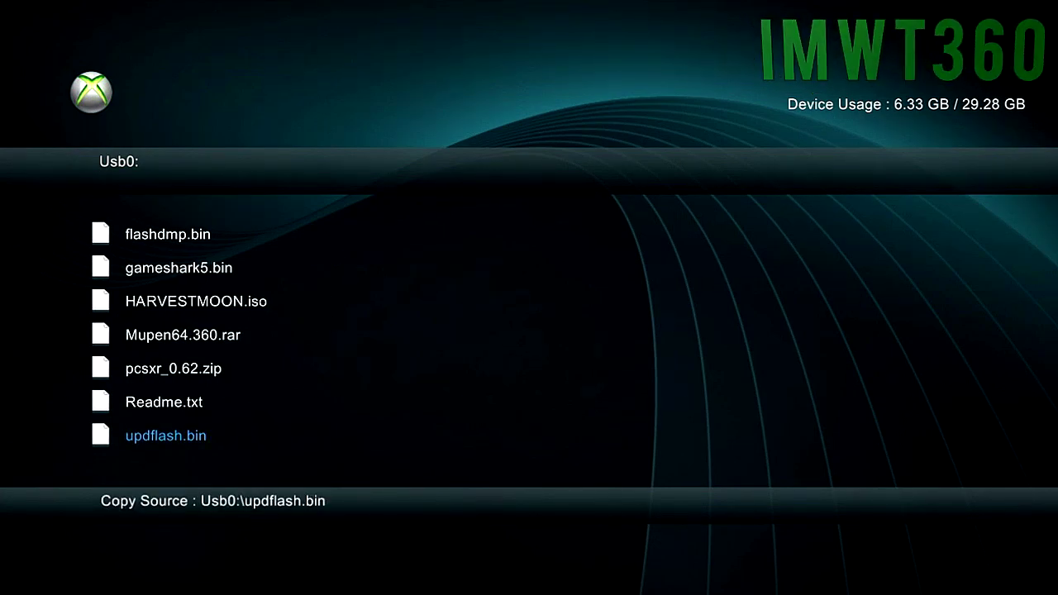
key("Right")
key("Right")
key("Right")
key("y")
key("Return")
Paste updflash.bin into RGH\Applications\Flash360v1.0 and run Flash360.xex
key("Down")
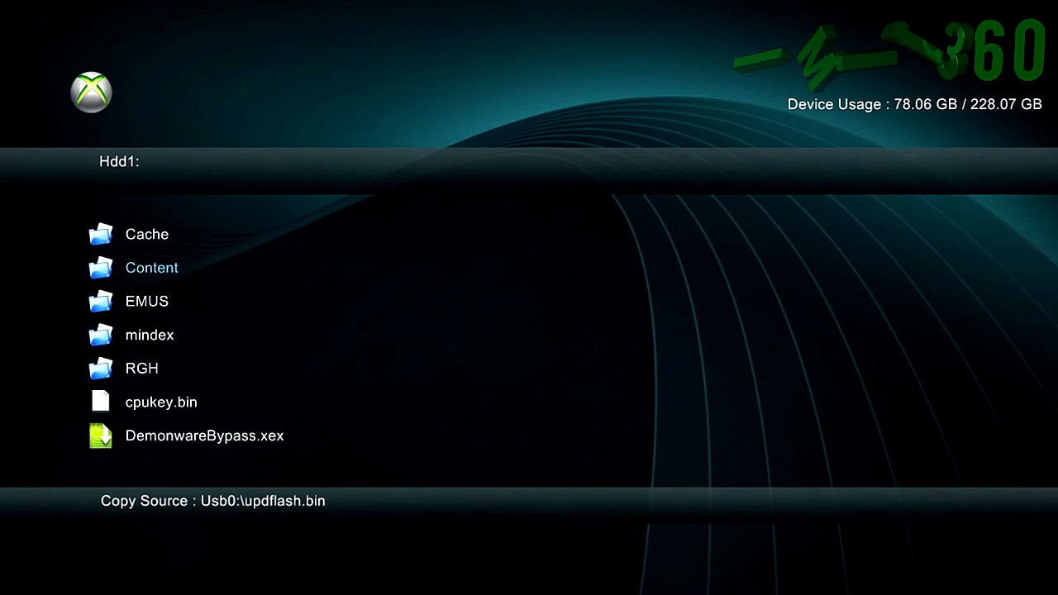
key("Down")
key("Down")
key("Down")
key("Return")
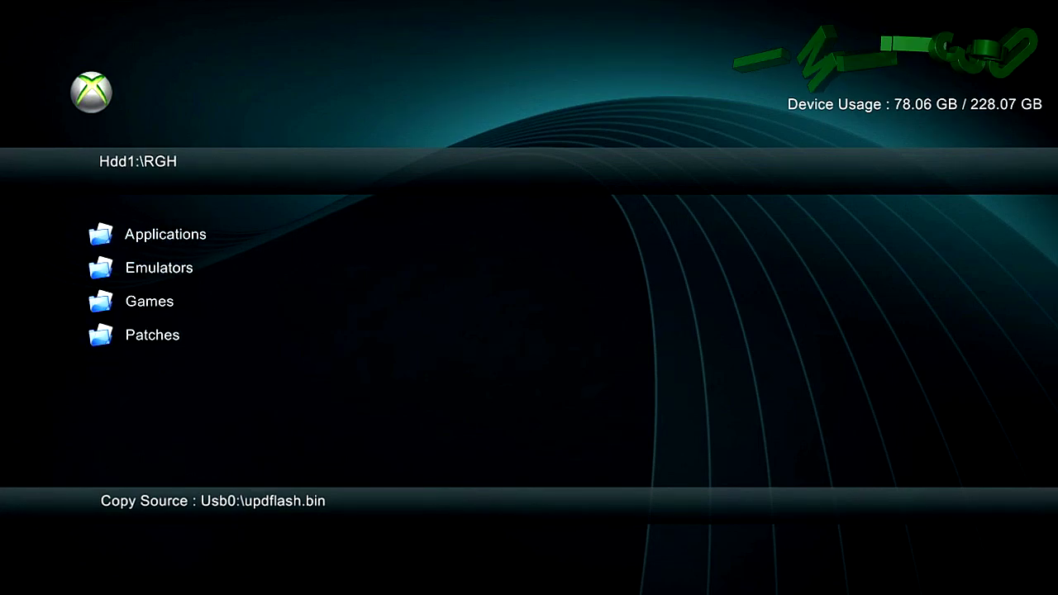
key("Return")
key("Down")
key("Down")
key("Down")
key("Down")
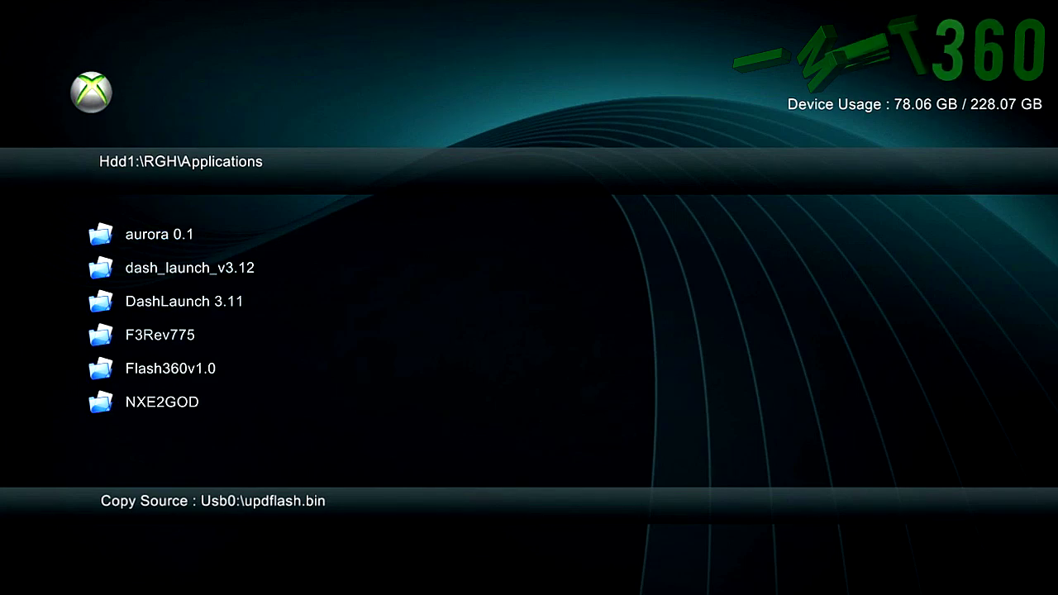
key("Return")
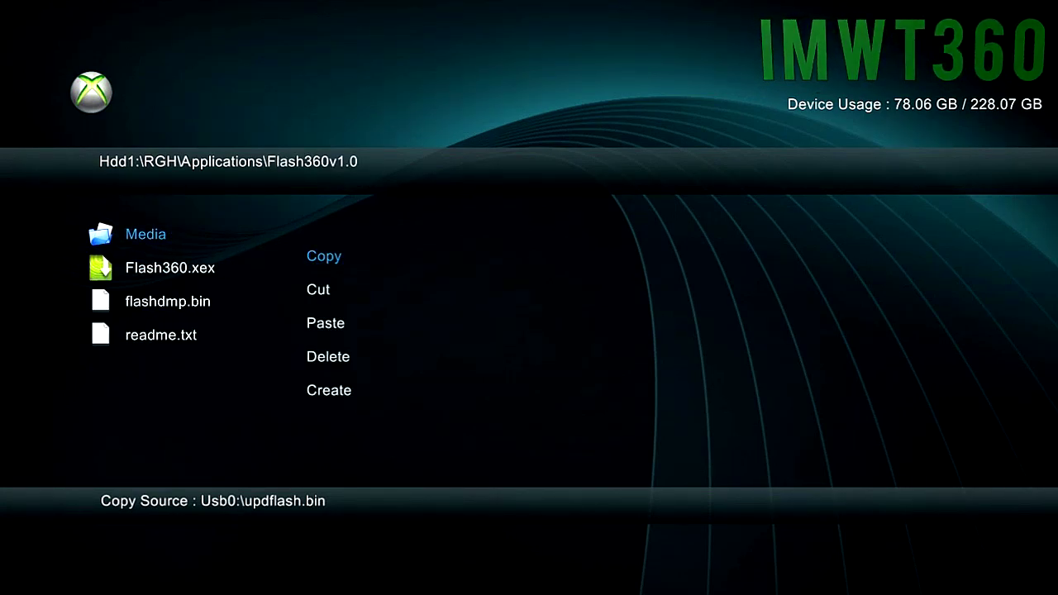
key("Return")
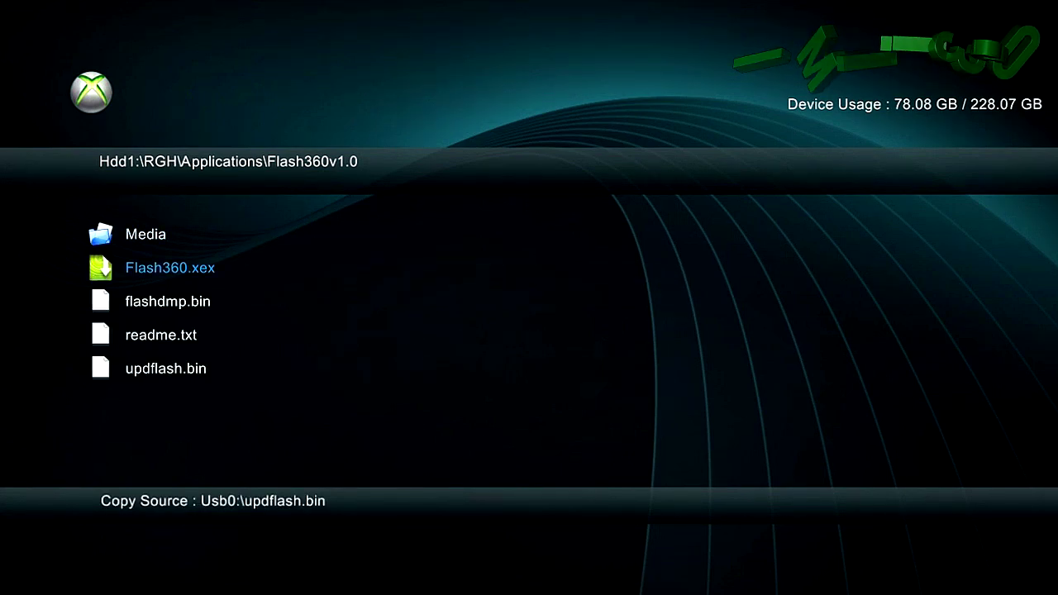
key("Return")
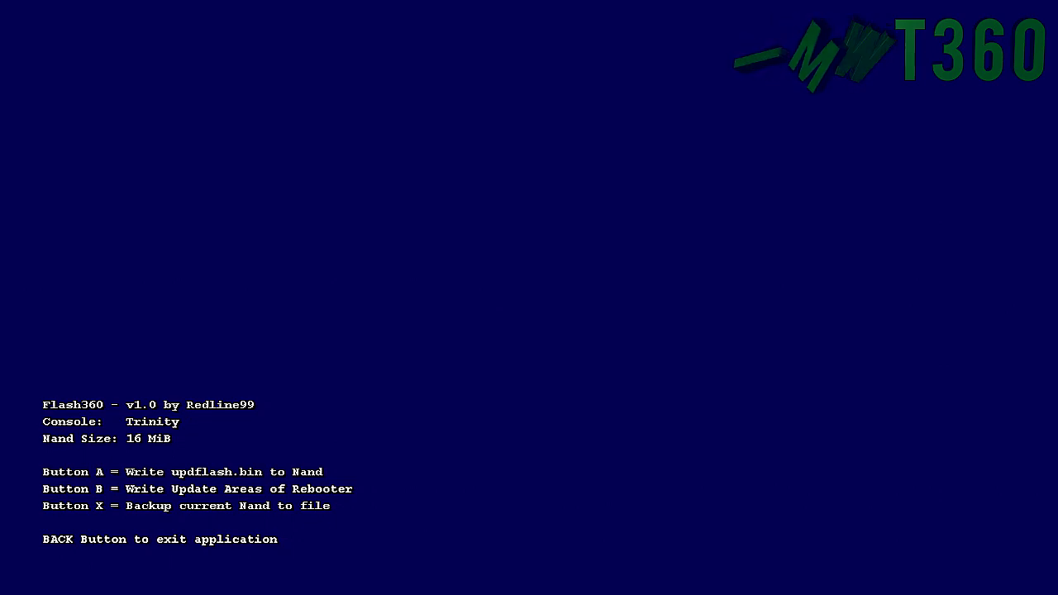
Raw-flash updflash.bin to the 16 MiB NAND past the ZeroPaired warning, then exit Flash360
key("Return")
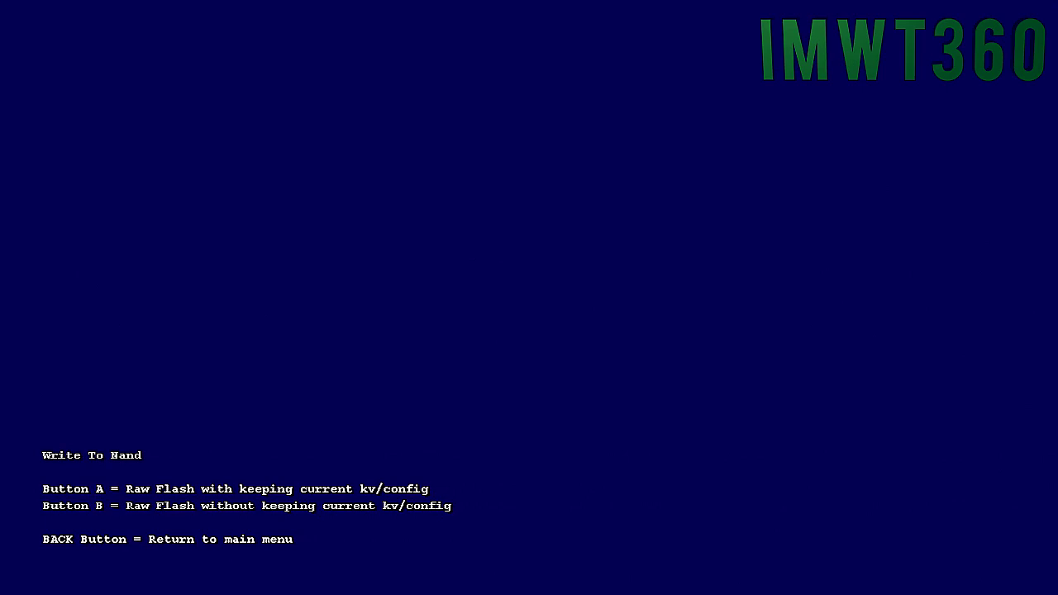
key("a")
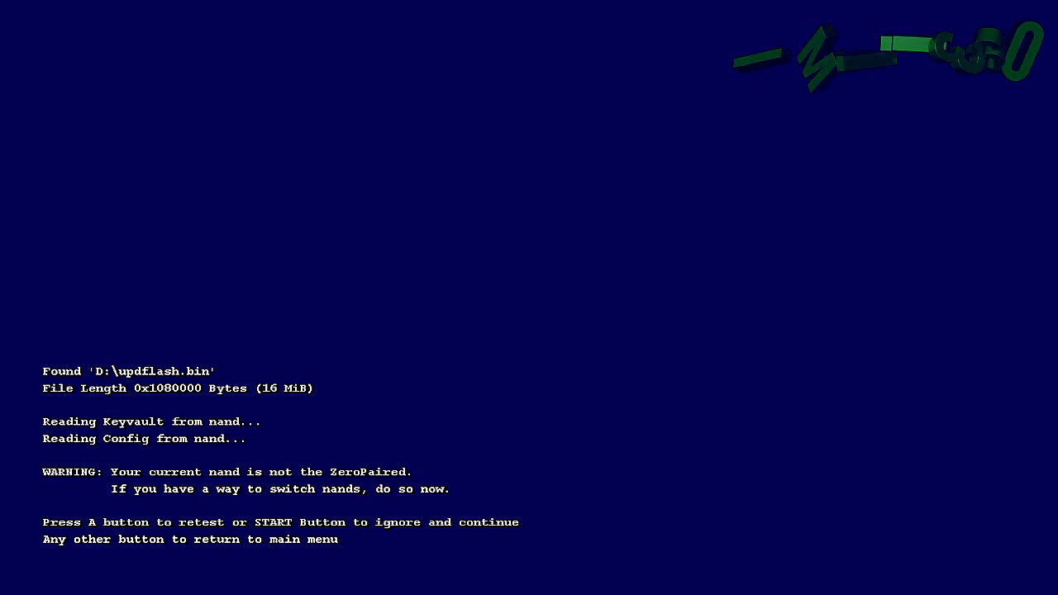
key("Return")
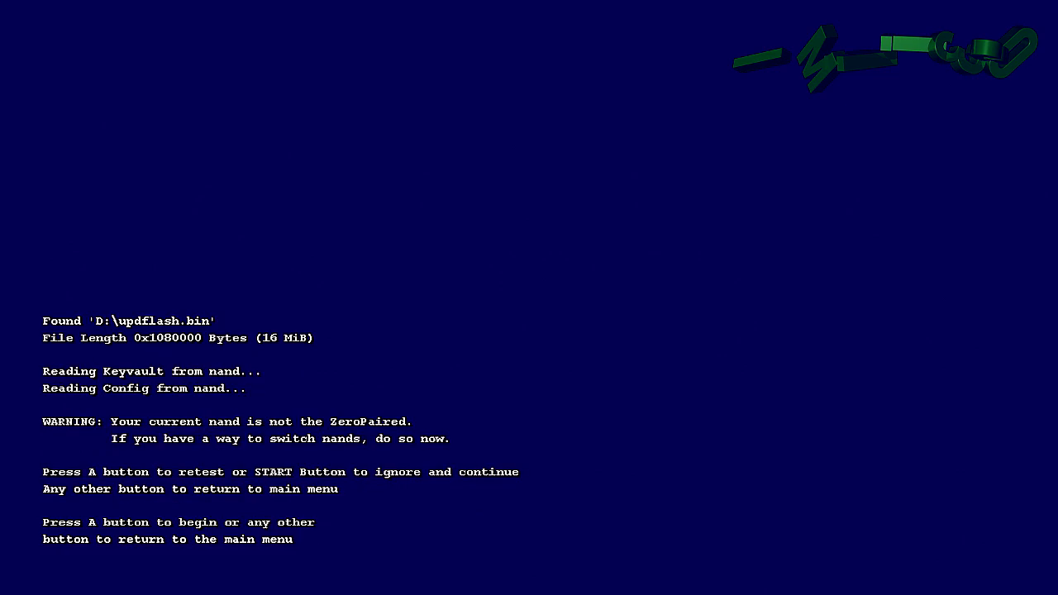
key("a")
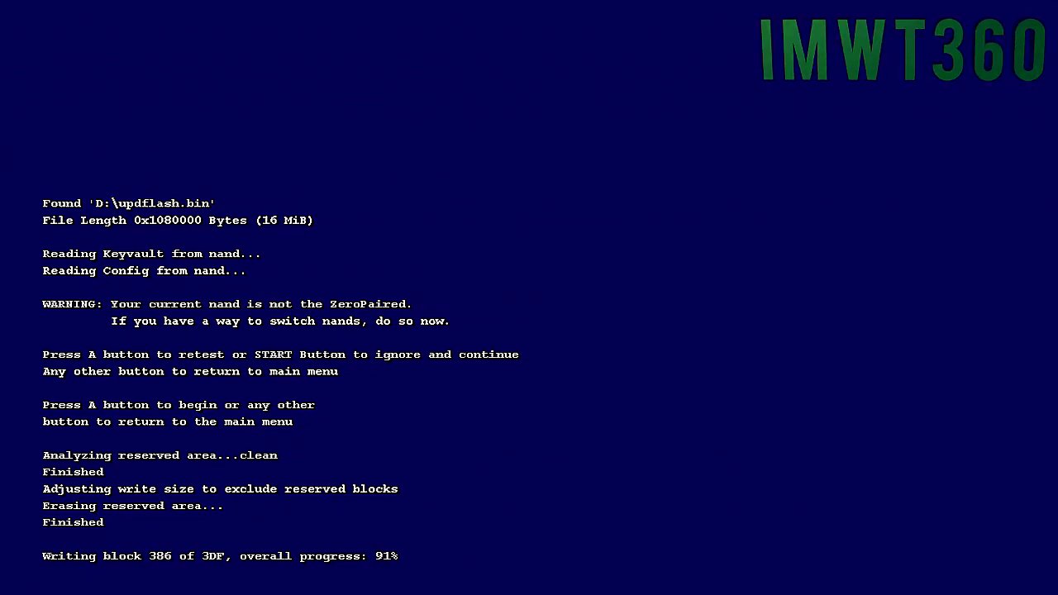
key("Return")
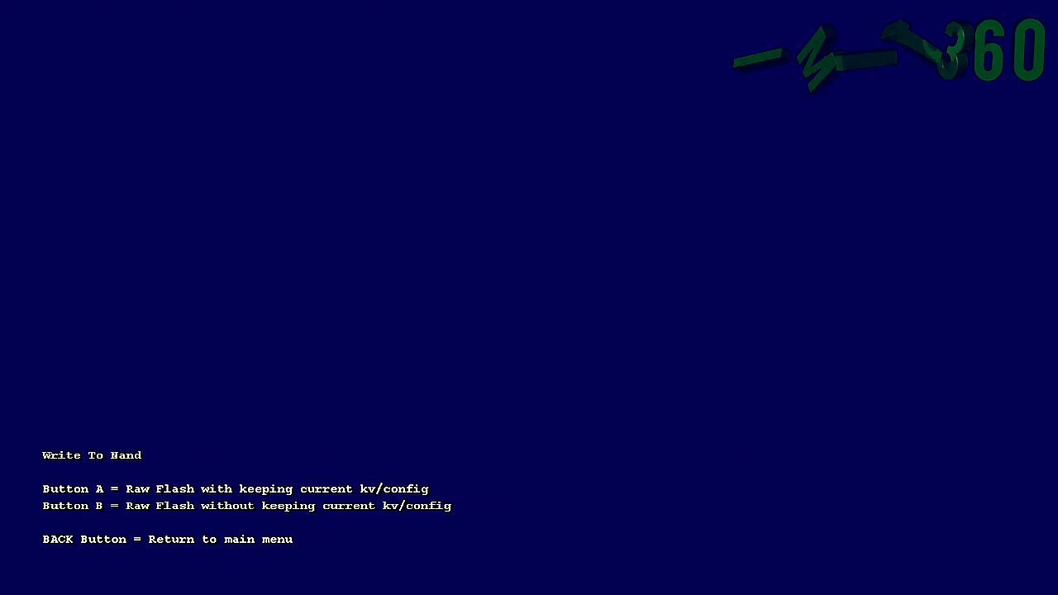
key("Escape")
key("Escape")
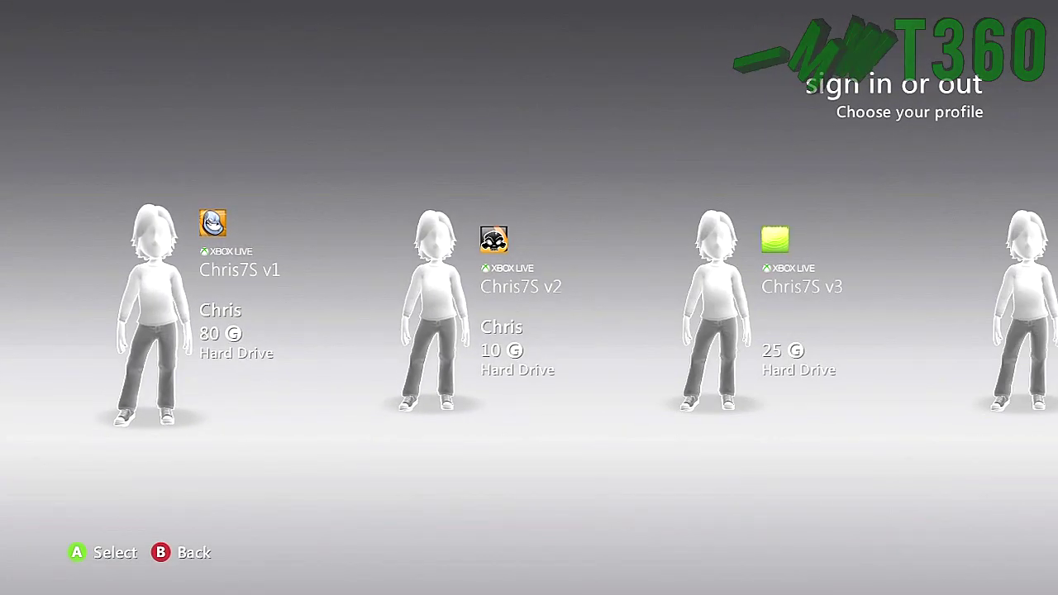
Sign in with the last hard-drive profile and dismiss the Console Banned notice
key("Right")
key("Right")
key("Left")
key("Left")
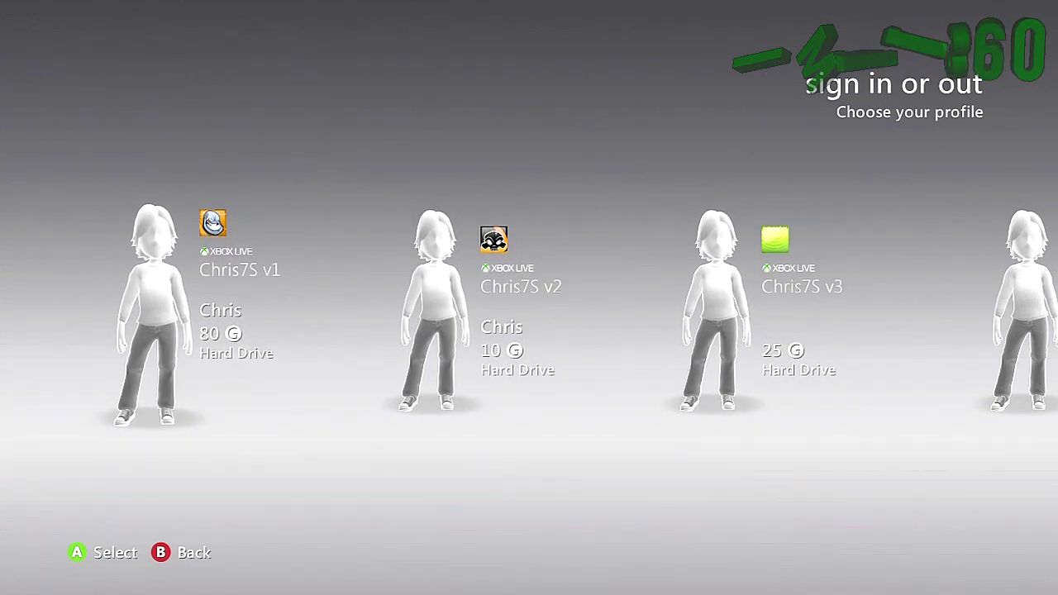
key("Right")
key("Right")
key("Right")
key("Right")
key("Right")
key("Right")
key("Return")
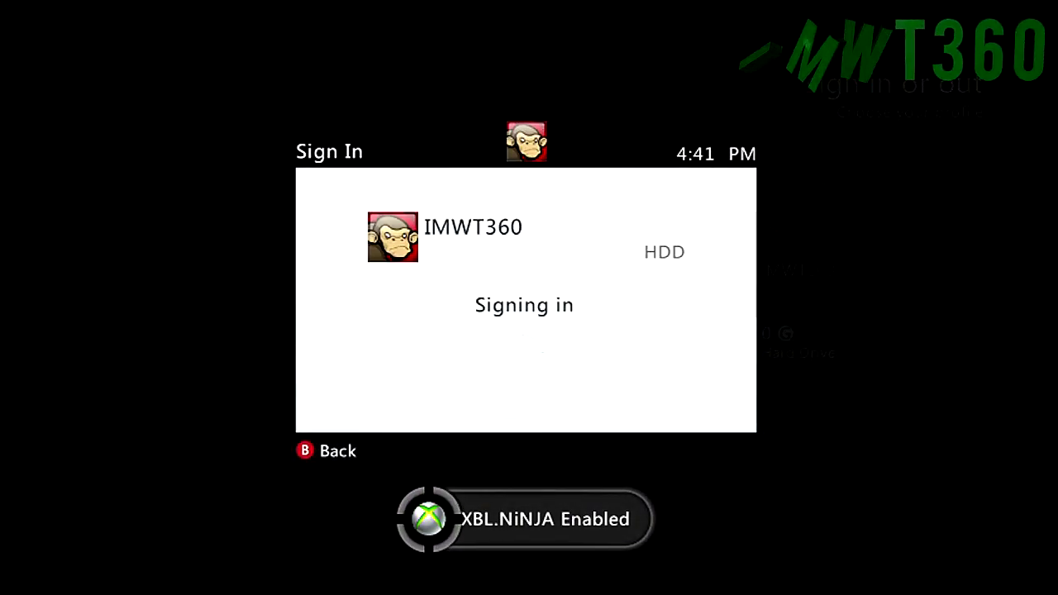
key("Return")
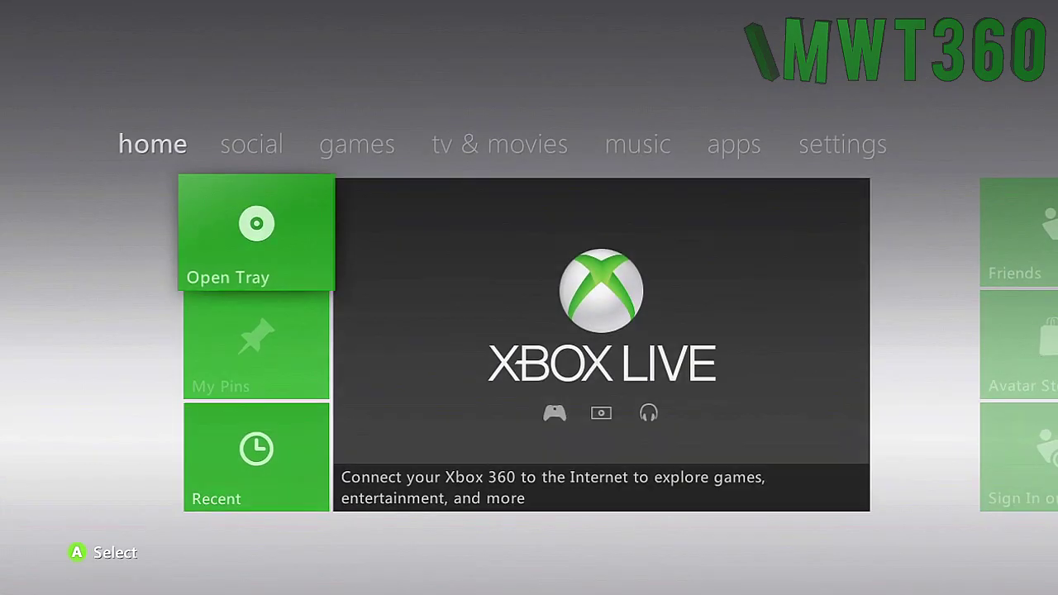
key("Right")
key("Right")
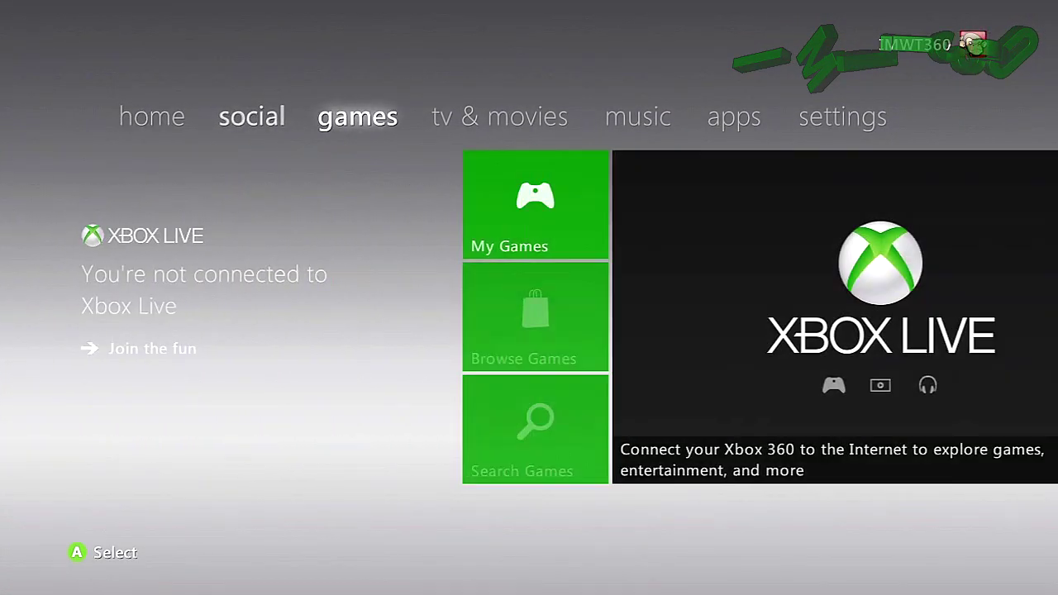
key("Right")
key("Right")
key("Right")
key("Right")
key("Return")
key("Down")
key("Down")
key("Up")
key("Up")
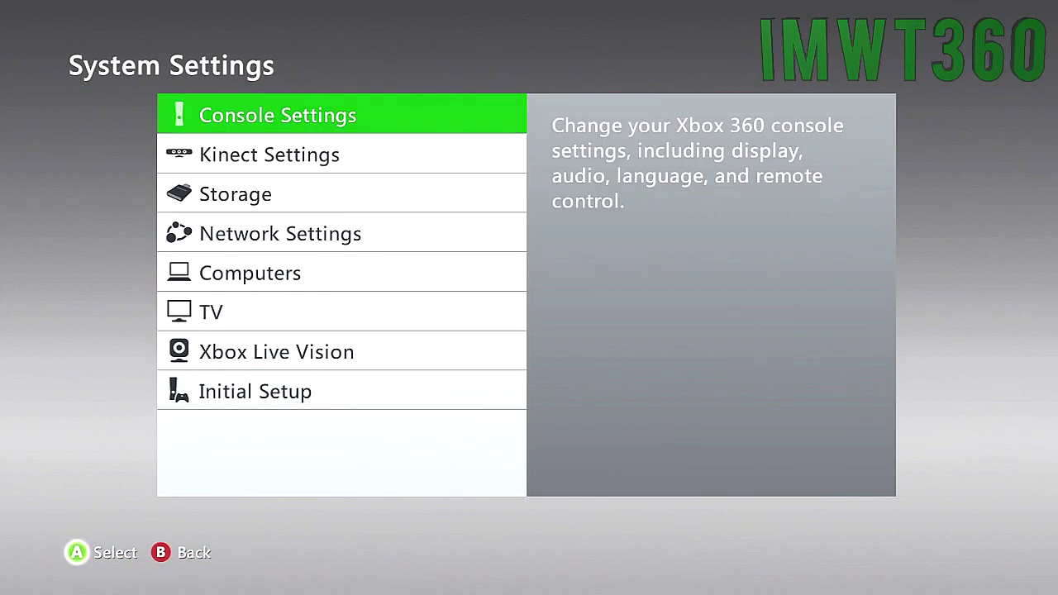
key("Return")
key("Up")
key("Up")
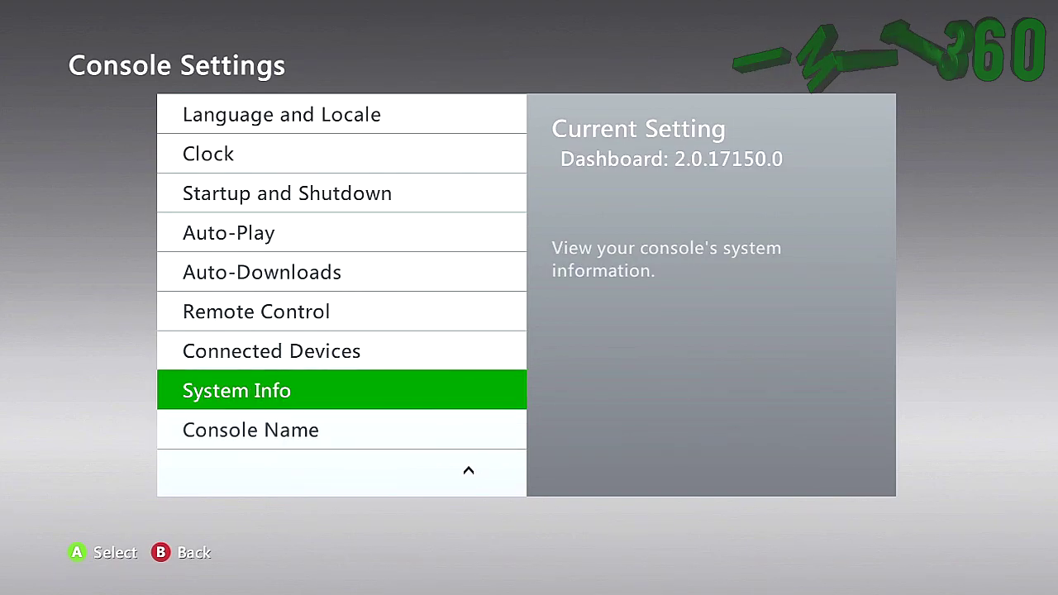
key("Down")
key("Down")
key("Escape")
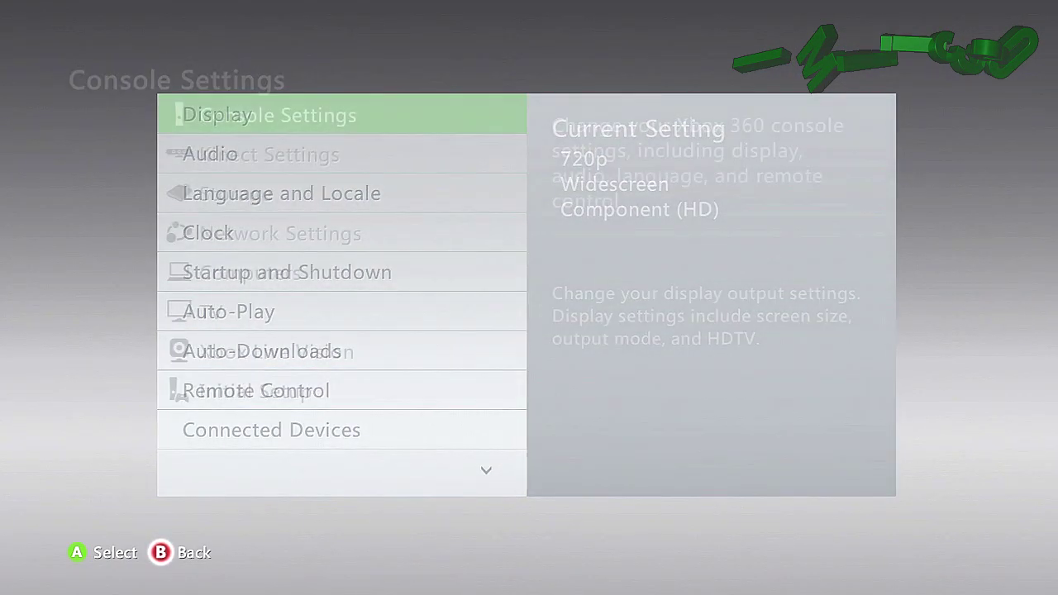
key("Escape")
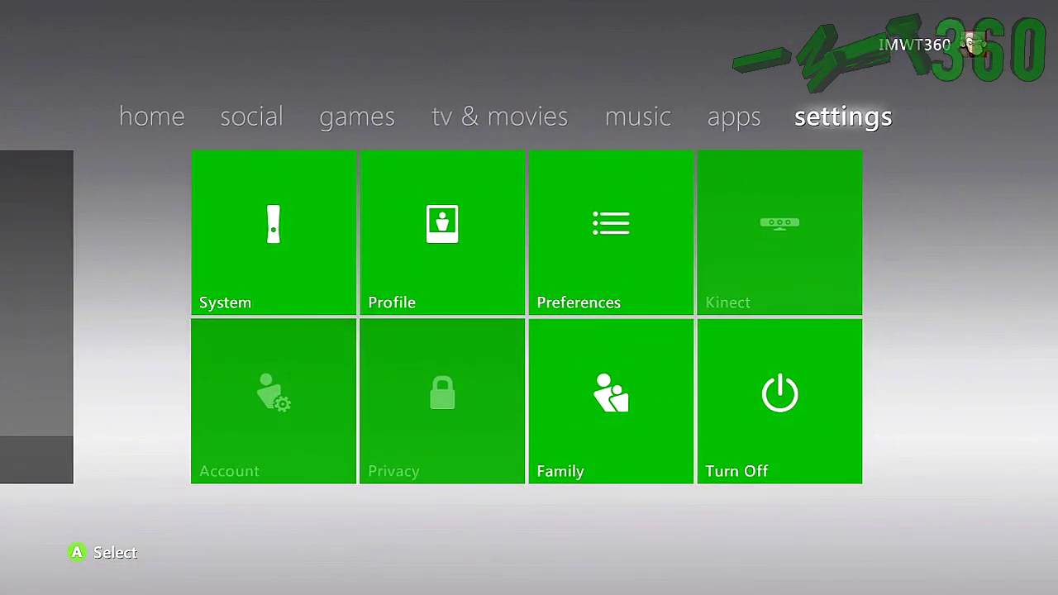
key("Left")
key("Left")
key("Left")
key("Left")
key("Left")
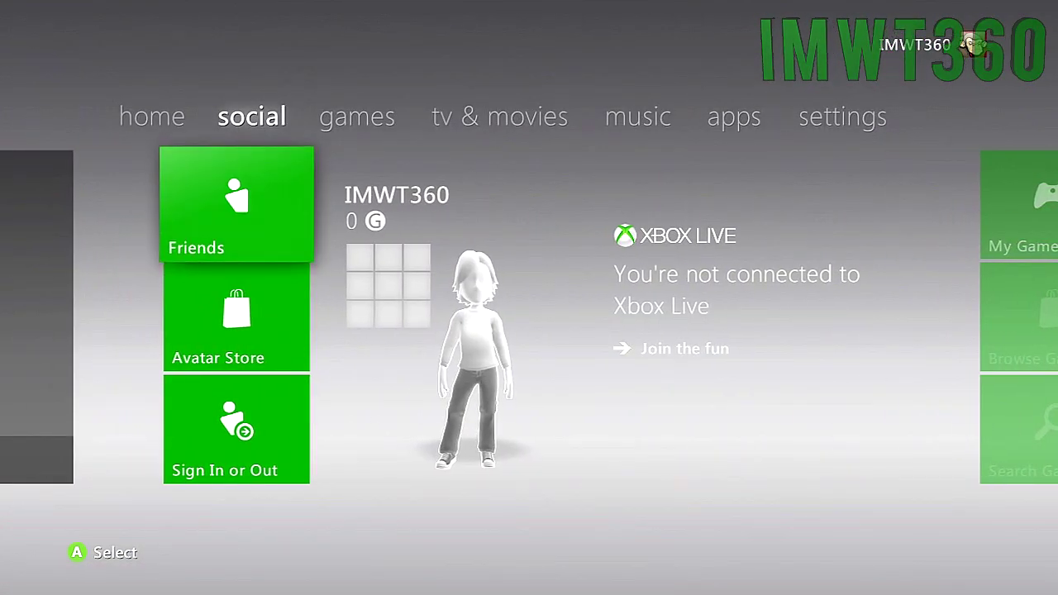
key("Left")
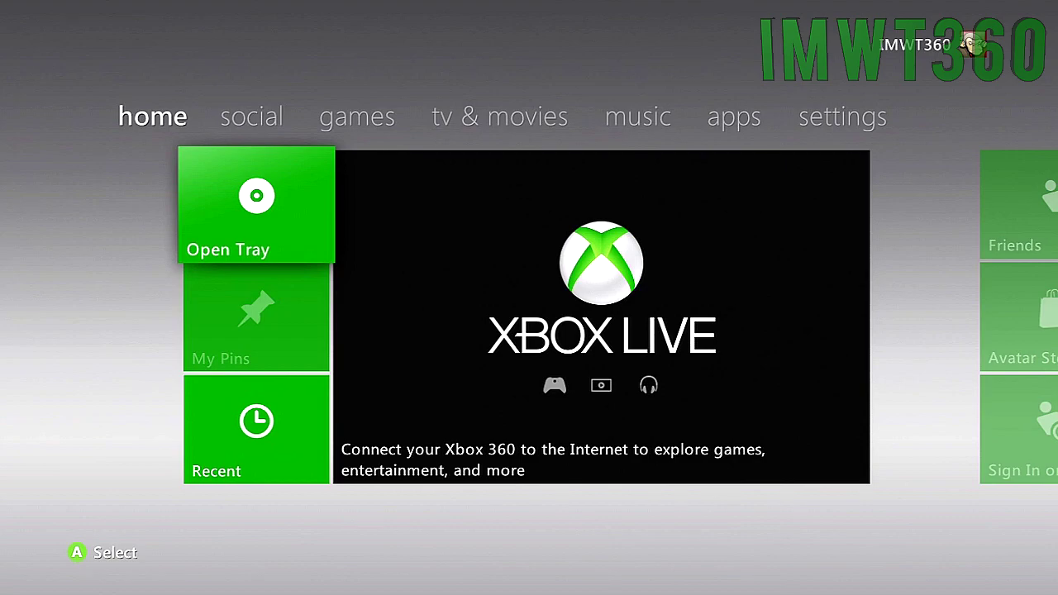